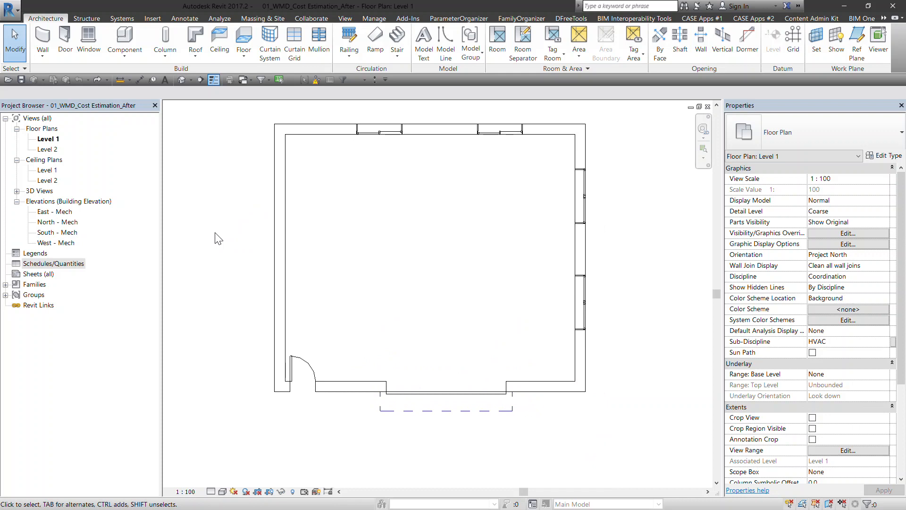
Examine the building in the default 3D view and the Level 1 ceiling plan, ending in the Level 1 floor plan
{"action": "left_click", "coordinate": [183, 79]}
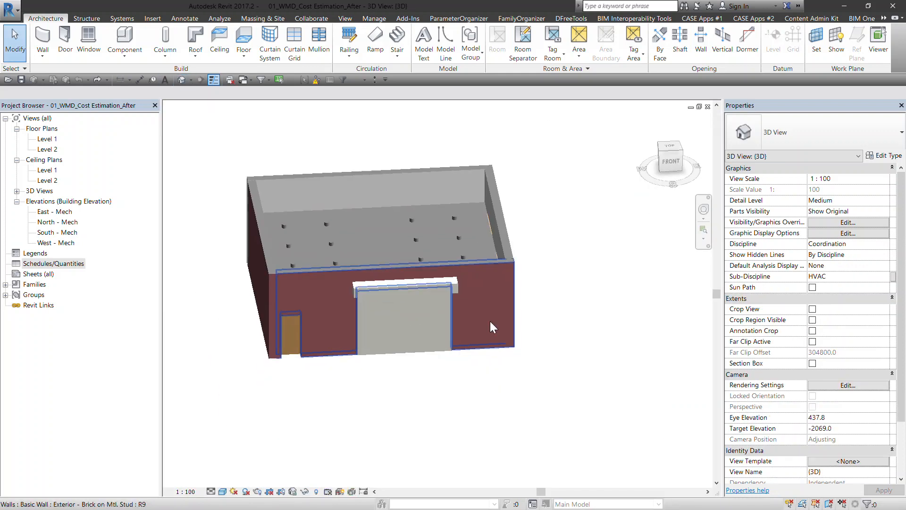
{"action": "scroll", "coordinate": [241, 349], "scroll_direction": "up", "scroll_amount": 5}
{"action": "scroll", "coordinate": [242, 349], "scroll_direction": "down", "scroll_amount": 2}
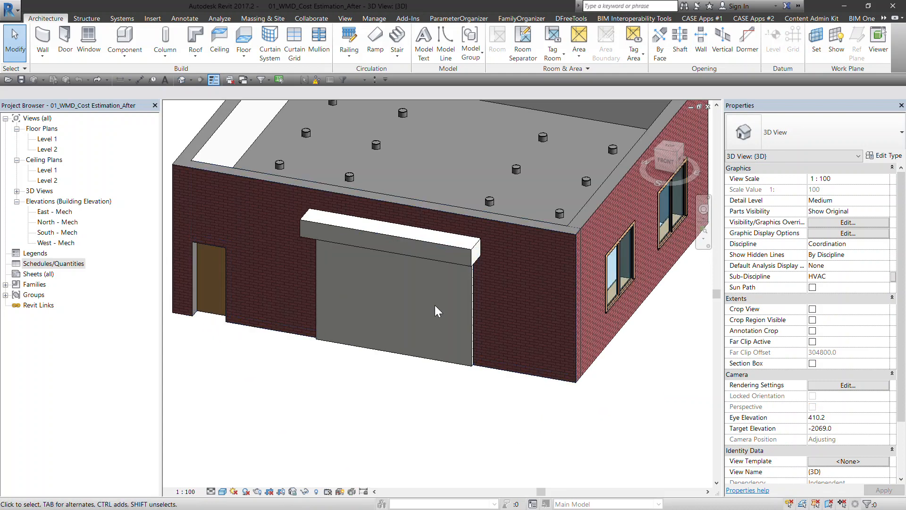
{"action": "scroll", "coordinate": [630, 338], "scroll_direction": "down", "scroll_amount": 3}
{"action": "middle_click_drag", "start_coordinate": [630, 339], "coordinate": [435, 265], "text": "shift"}
{"action": "double_click", "coordinate": [53, 141]}
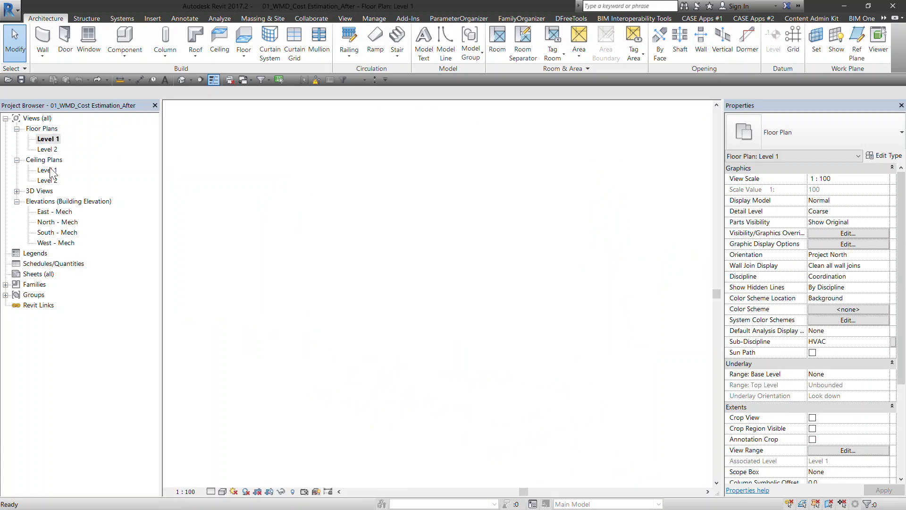
{"action": "double_click", "coordinate": [47, 171]}
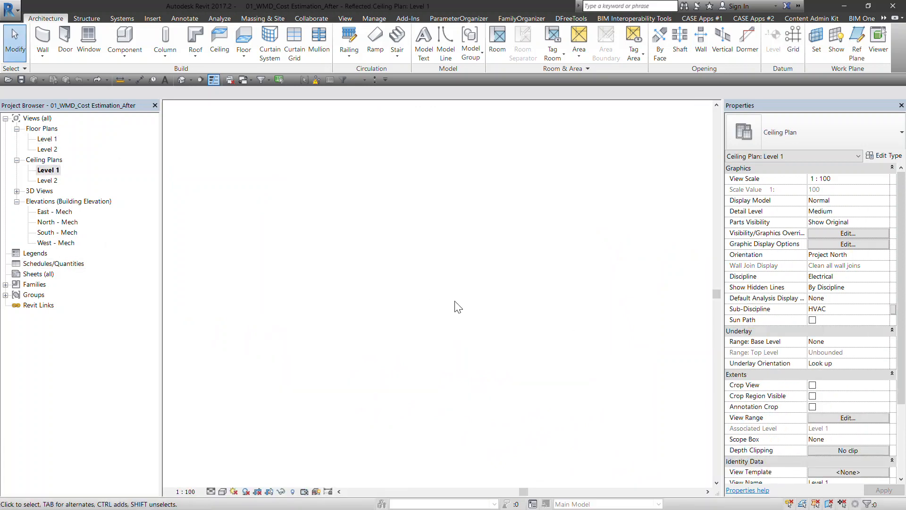
{"action": "double_click", "coordinate": [48, 139]}
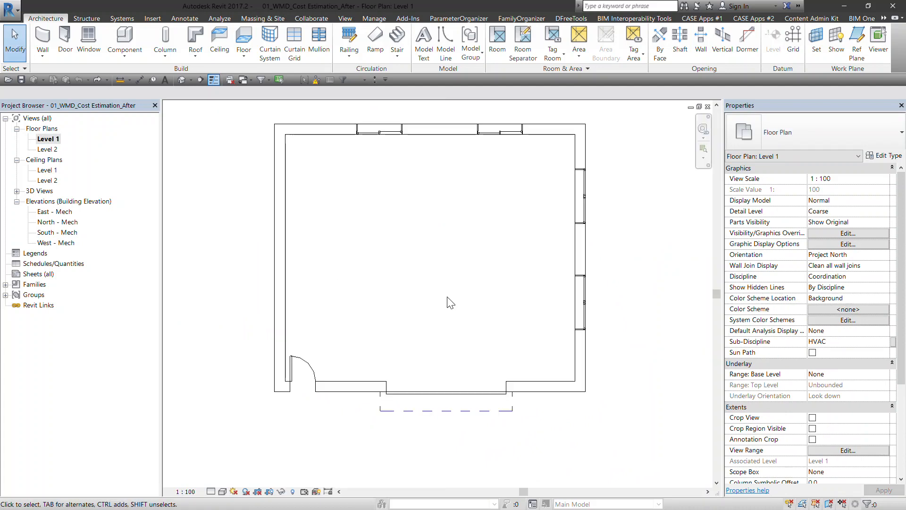
{"action": "middle_click", "coordinate": [435, 325]}
{"action": "middle_click", "coordinate": [435, 326]}
{"action": "scroll", "coordinate": [451, 325], "scroll_direction": "up", "scroll_amount": 1}
{"action": "middle_click_drag", "start_coordinate": [435, 330], "coordinate": [396, 299]}
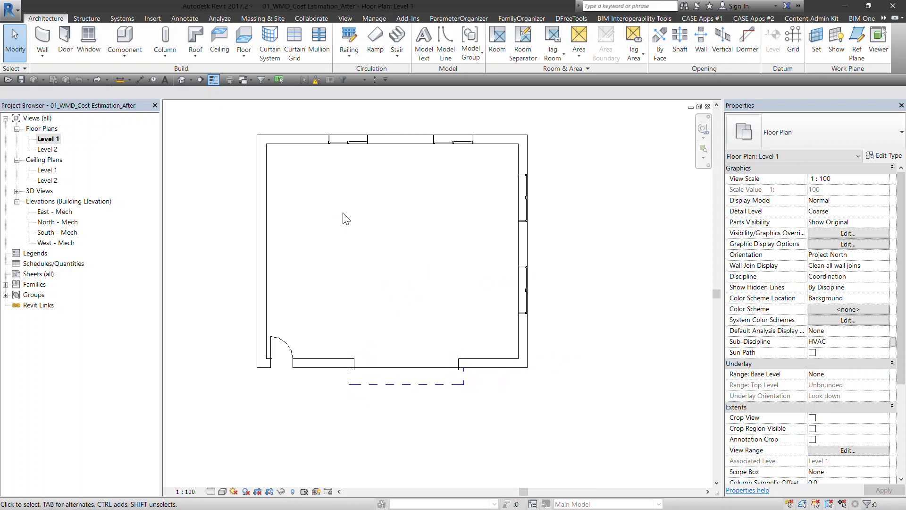
Set the project's Currency format to the $ unit symbol with digit grouping and two decimal places
{"action": "key", "text": "u"}
{"action": "key", "text": "n"}
{"action": "key", "text": "Escape"}
{"action": "key", "text": "u"}
{"action": "key", "text": "n"}
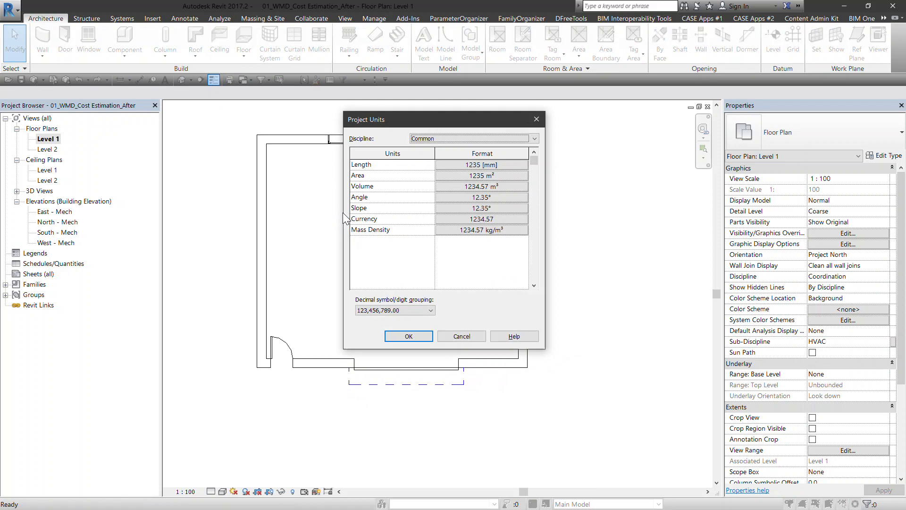
{"action": "left_click", "coordinate": [493, 219]}
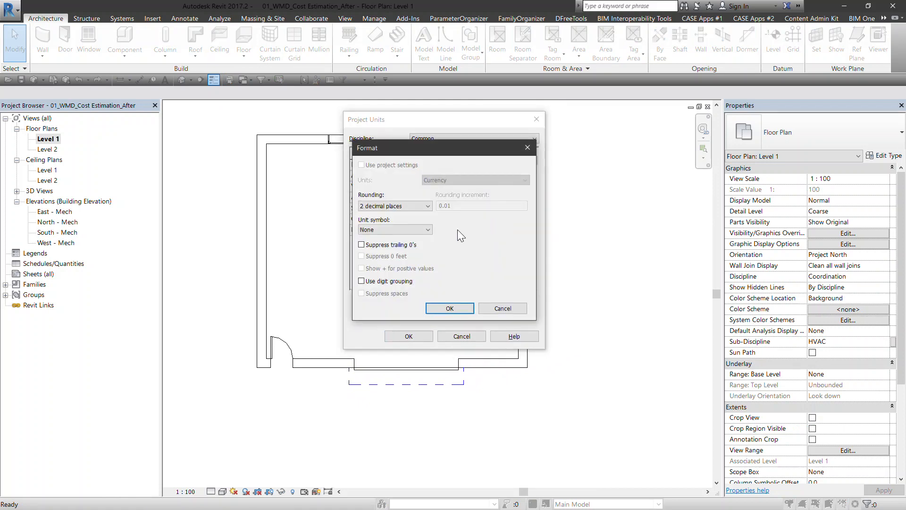
{"action": "left_click", "coordinate": [400, 228]}
{"action": "left_click", "coordinate": [379, 245]}
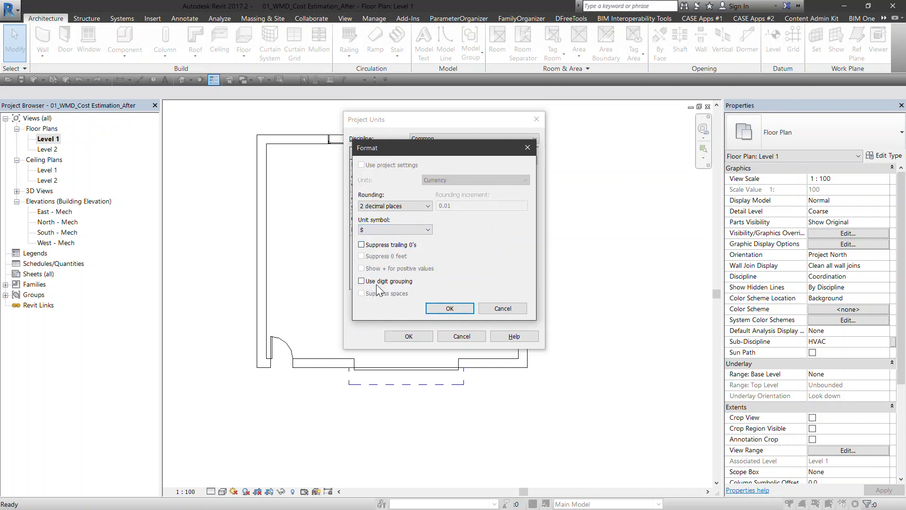
{"action": "left_click", "coordinate": [450, 308]}
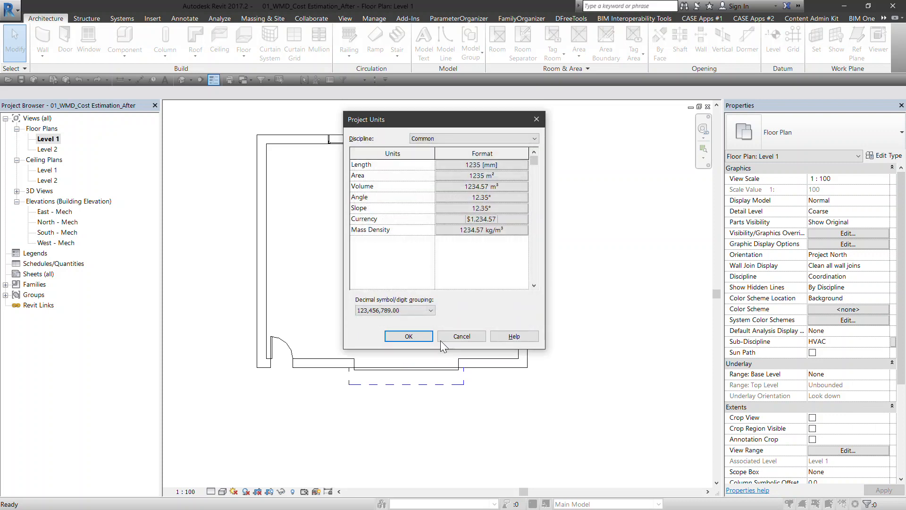
{"action": "left_click", "coordinate": [420, 338]}
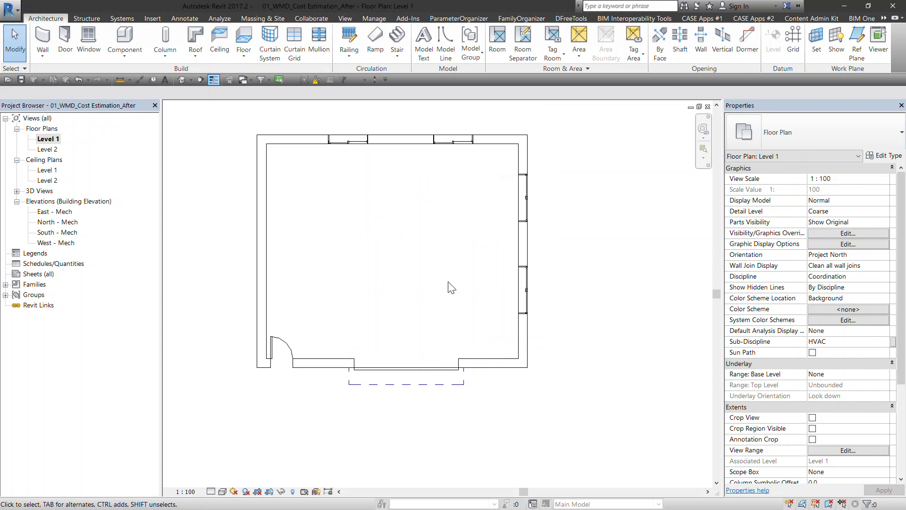
Create a new multi-category schedule for the New Construction phase, keeping the default name
{"action": "right_click", "coordinate": [71, 264]}
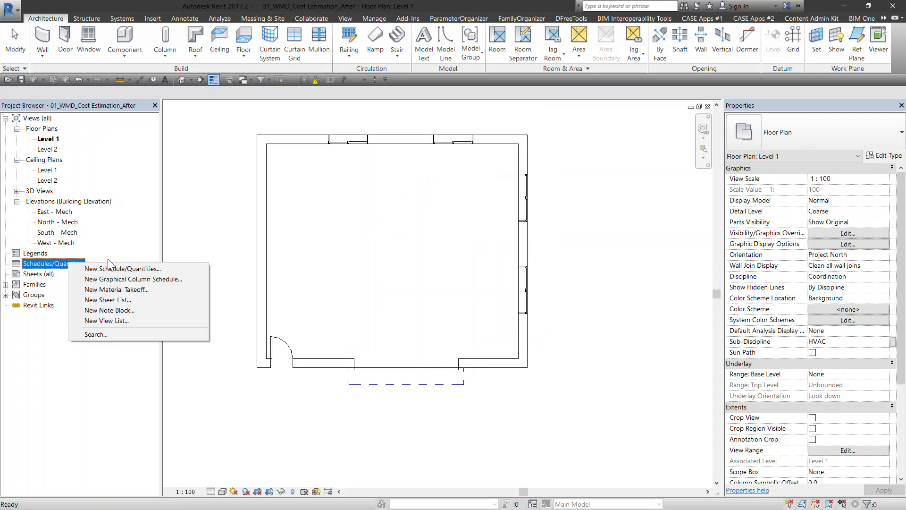
{"action": "left_click", "coordinate": [128, 270]}
{"action": "left_click_drag", "start_coordinate": [524, 110], "coordinate": [473, 118]}
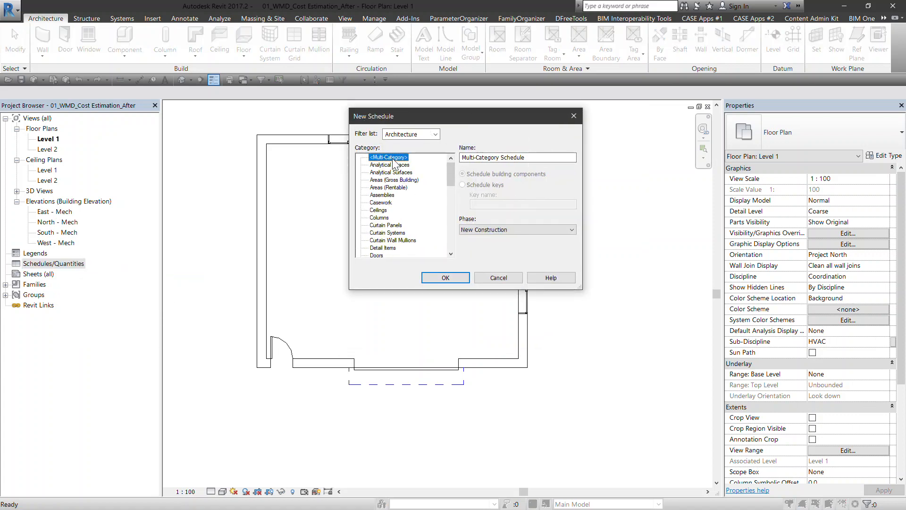
{"action": "left_click", "coordinate": [445, 278]}
{"action": "left_click_drag", "start_coordinate": [478, 59], "coordinate": [450, 79]}
Add the Type Mark, Family and Type, and Cost fields to the schedule in that order
{"action": "left_click", "coordinate": [266, 158]}
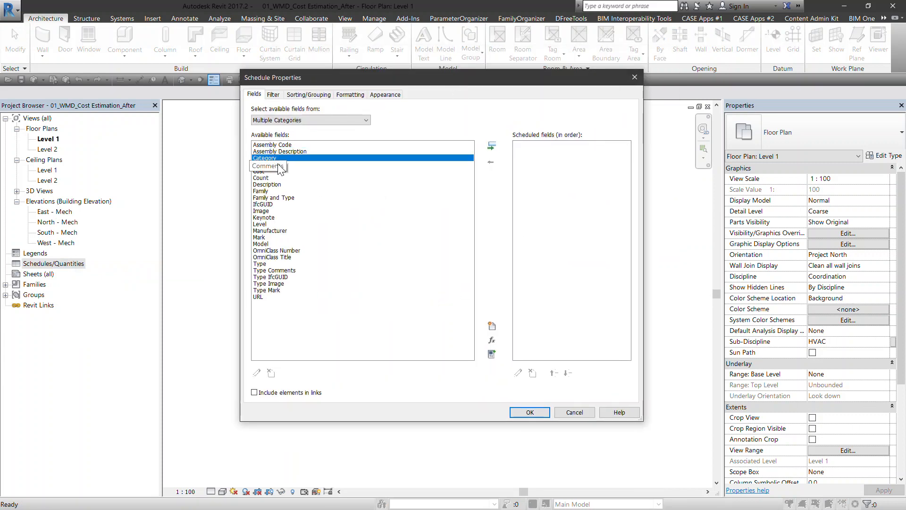
{"action": "type", "text": "Ty"}
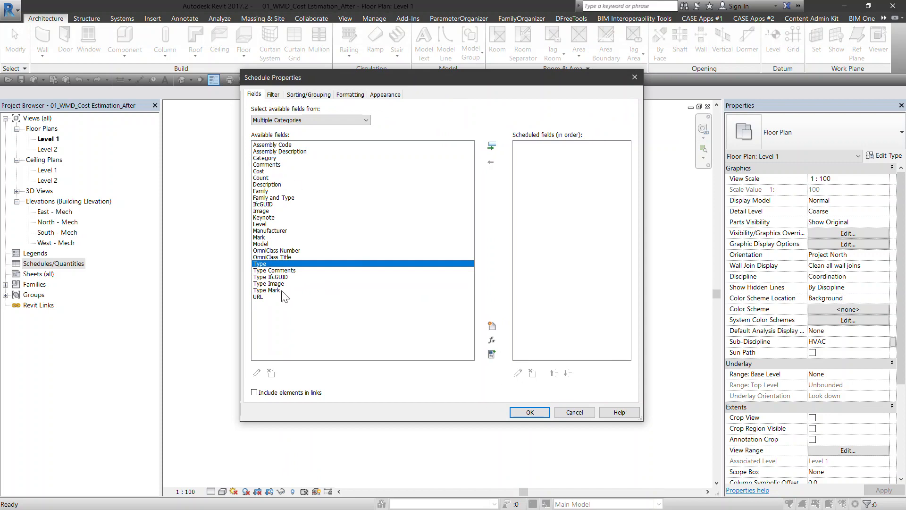
{"action": "left_click", "coordinate": [282, 291]}
{"action": "left_click", "coordinate": [491, 146]}
{"action": "left_click", "coordinate": [267, 164]}
{"action": "left_click", "coordinate": [305, 184]}
{"action": "left_click", "coordinate": [282, 198]}
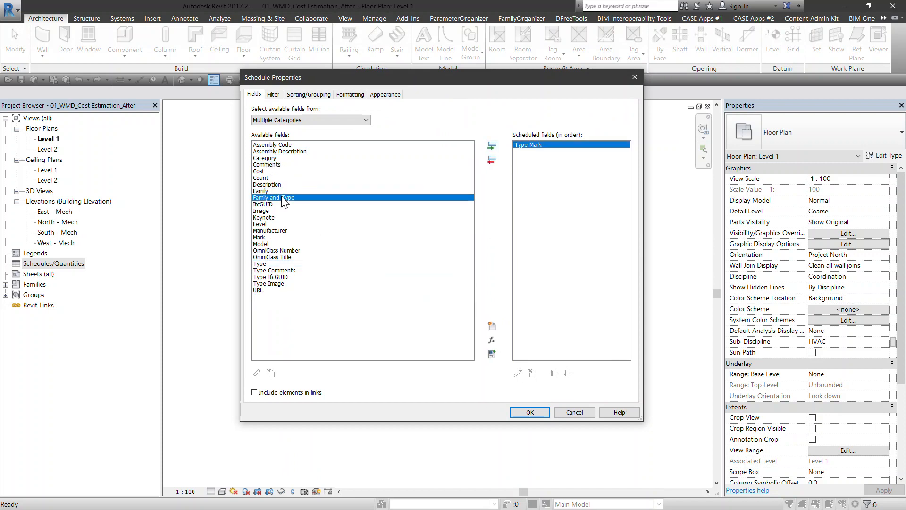
{"action": "left_click", "coordinate": [490, 149]}
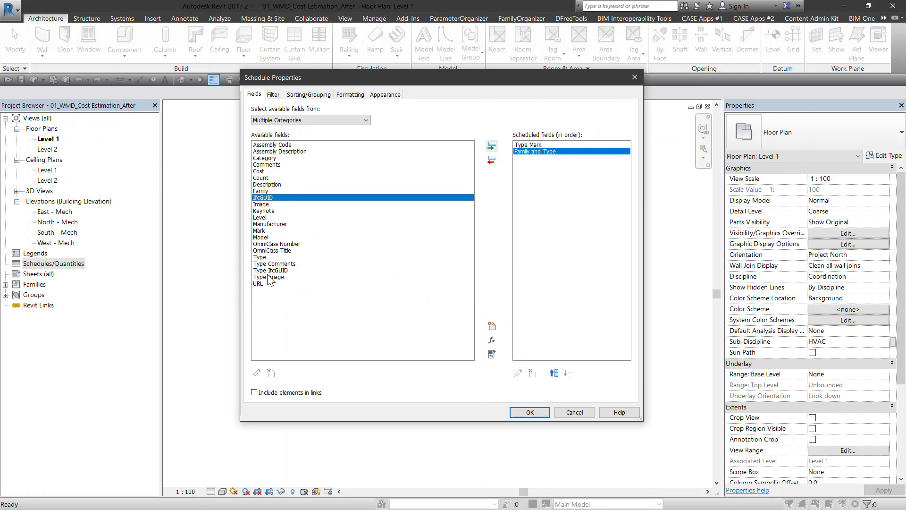
{"action": "left_click", "coordinate": [272, 232]}
{"action": "key", "text": "c"}
{"action": "left_click", "coordinate": [267, 169]}
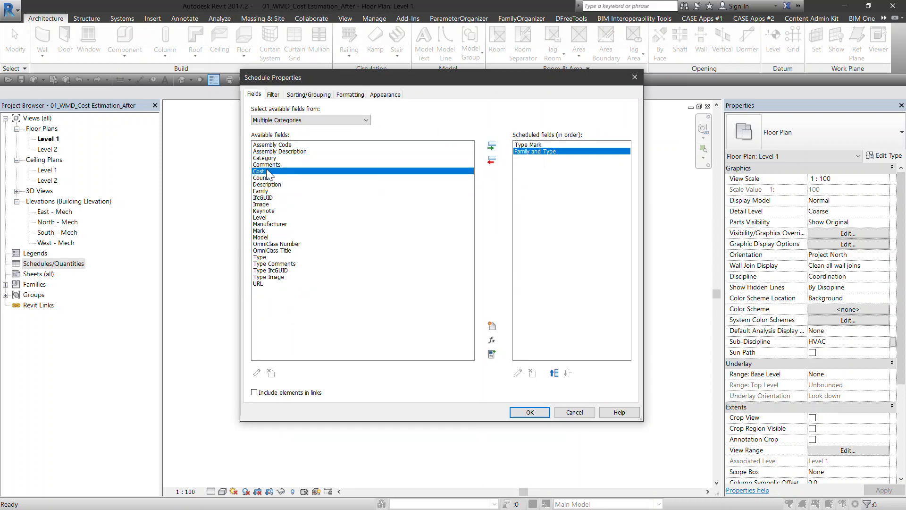
{"action": "left_click", "coordinate": [491, 146]}
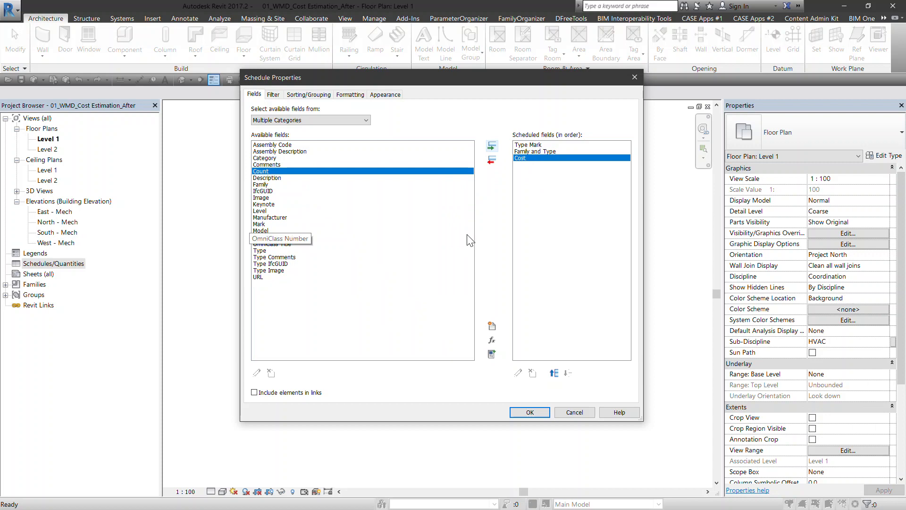
Sort the schedule by Family and Type, then by Cost, both ascending, and generate it
{"action": "left_click", "coordinate": [309, 94]}
{"action": "left_click", "coordinate": [367, 109]}
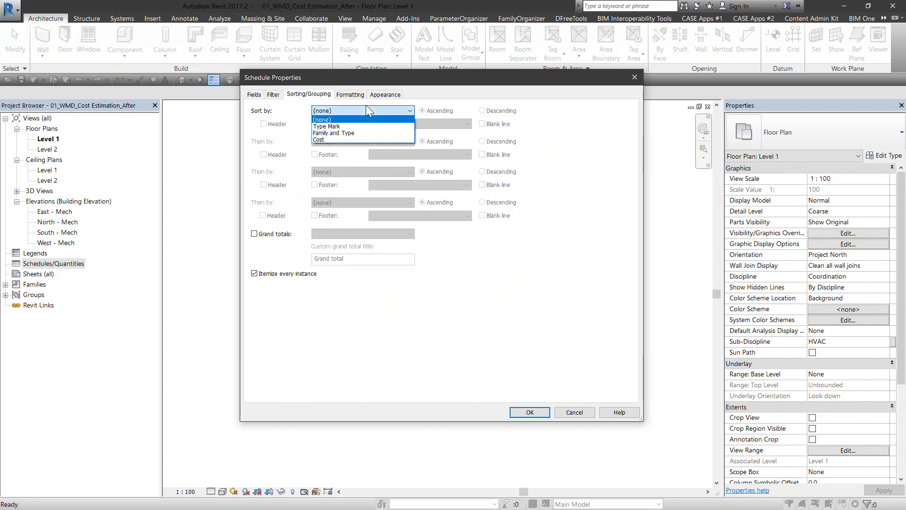
{"action": "left_click", "coordinate": [349, 133]}
{"action": "left_click", "coordinate": [347, 143]}
{"action": "left_click", "coordinate": [333, 169]}
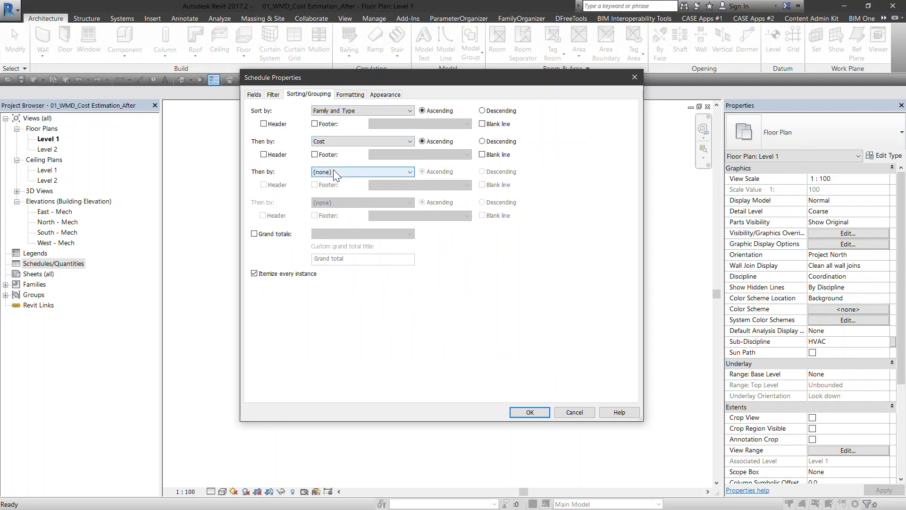
{"action": "left_click", "coordinate": [359, 96]}
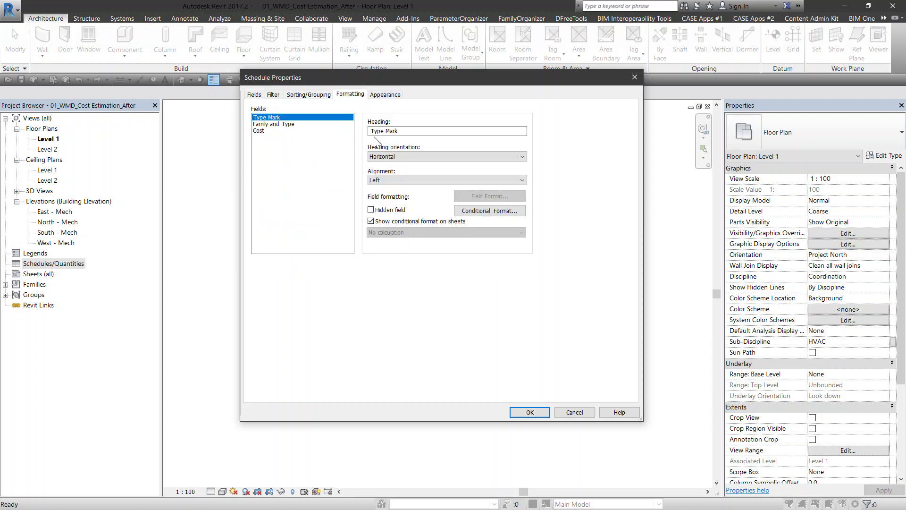
{"action": "left_click", "coordinate": [530, 413]}
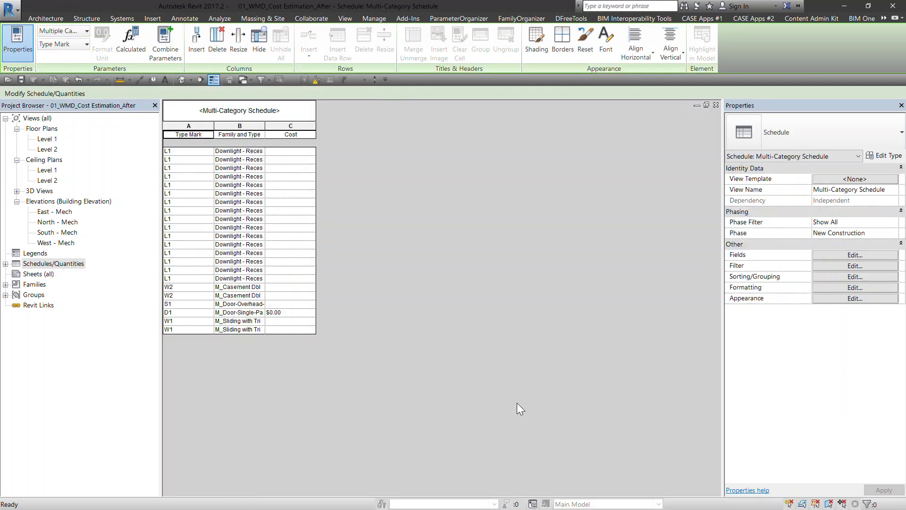
Widen the schedule's Family and Type and Cost columns to fit their text, and review the rows for each element type
{"action": "left_click_drag", "start_coordinate": [313, 124], "coordinate": [378, 123]}
{"action": "left_click_drag", "start_coordinate": [265, 130], "coordinate": [389, 130]}
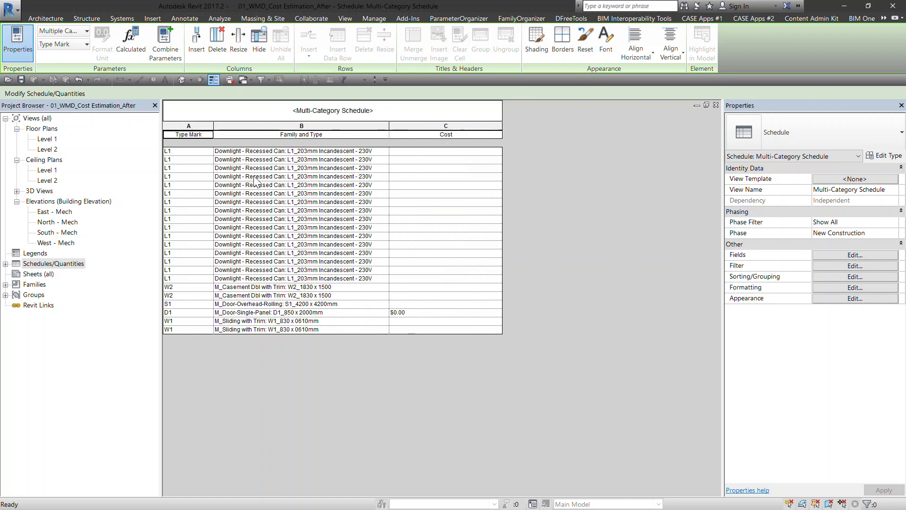
{"action": "left_click_drag", "start_coordinate": [195, 152], "coordinate": [255, 280]}
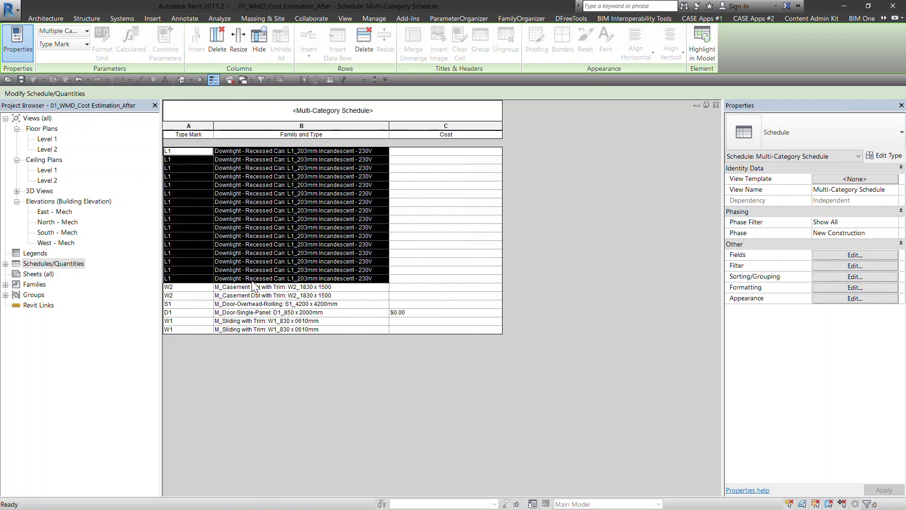
{"action": "left_click_drag", "start_coordinate": [181, 290], "coordinate": [222, 296]}
{"action": "left_click_drag", "start_coordinate": [174, 320], "coordinate": [283, 306]}
{"action": "left_click_drag", "start_coordinate": [198, 288], "coordinate": [257, 296]}
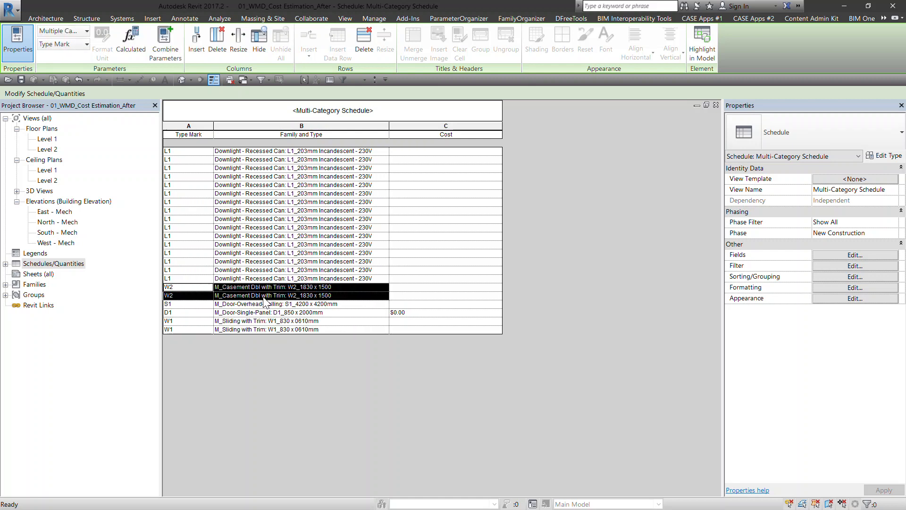
Change the schedule's first sort criterion to Type Mark and review the regrouped downlight, door and window rows
{"action": "left_click", "coordinate": [853, 256]}
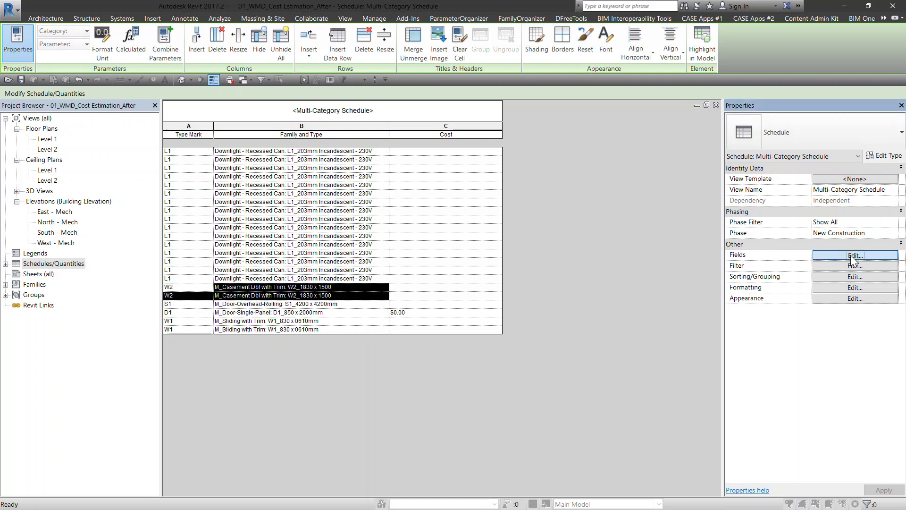
{"action": "left_click", "coordinate": [309, 95]}
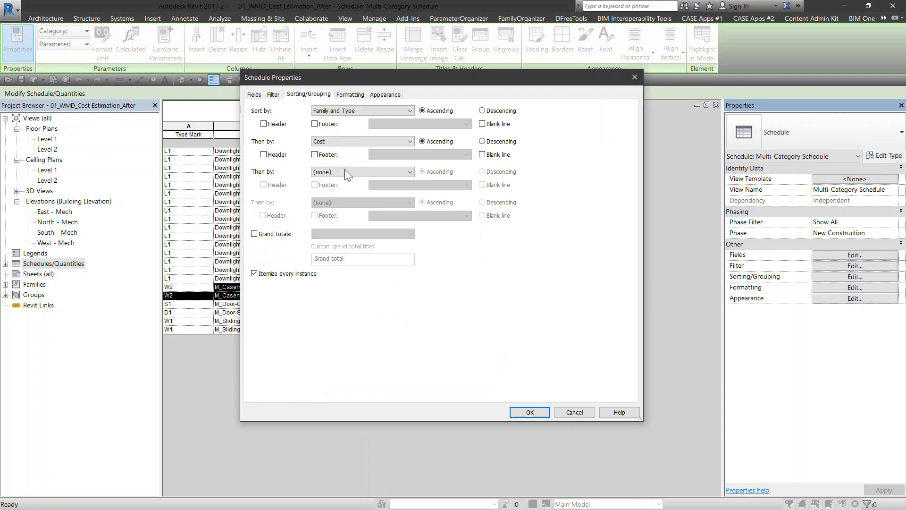
{"action": "key", "text": "ctrl"}
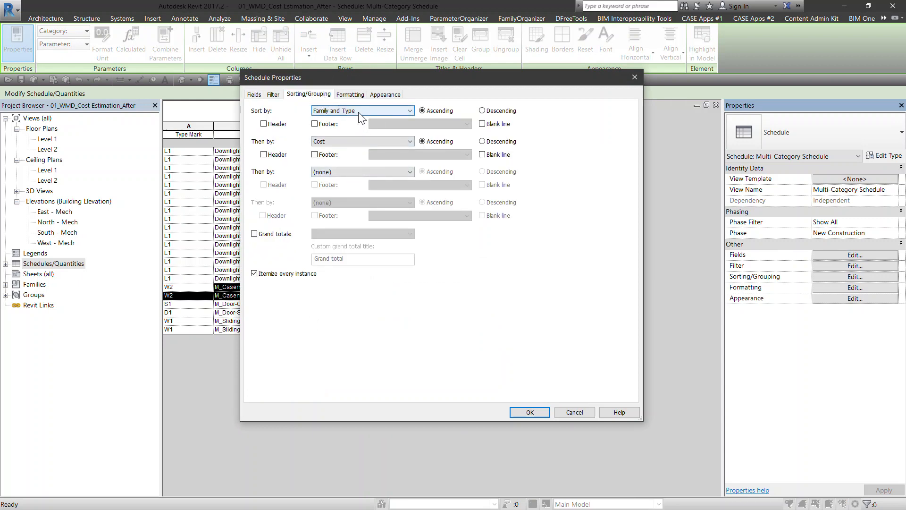
{"action": "left_click", "coordinate": [360, 111]}
{"action": "left_click", "coordinate": [338, 119]}
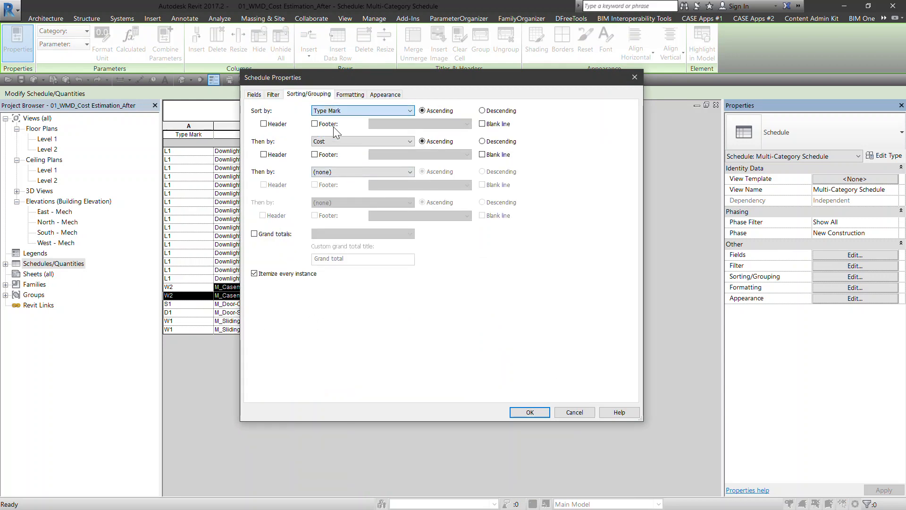
{"action": "left_click", "coordinate": [538, 412]}
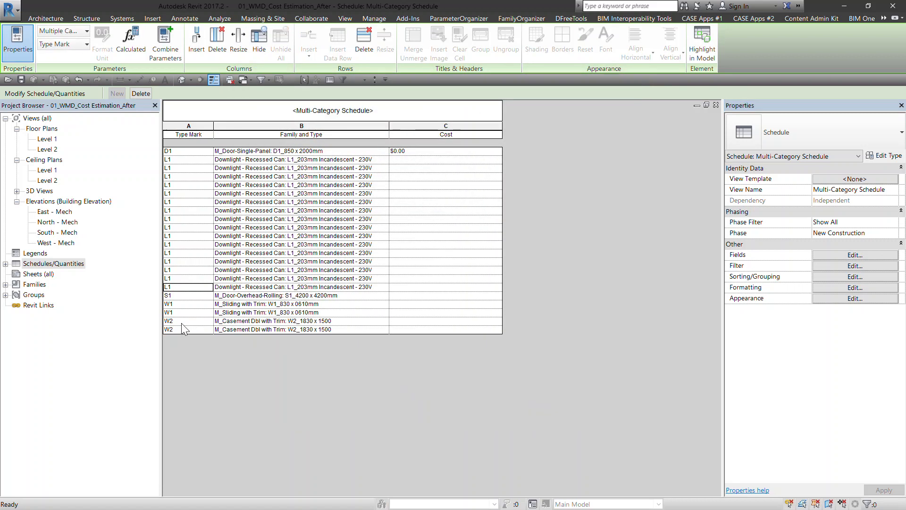
{"action": "left_click_drag", "start_coordinate": [182, 161], "coordinate": [285, 299]}
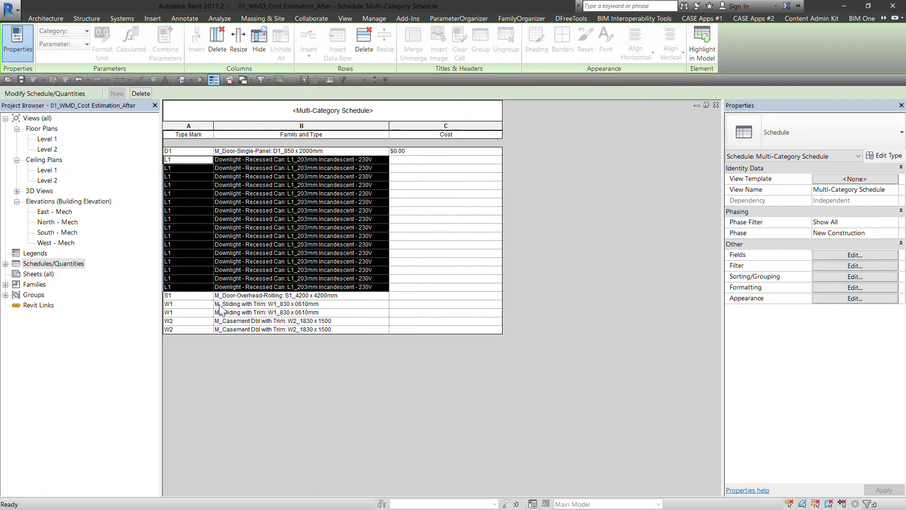
{"action": "left_click_drag", "start_coordinate": [182, 299], "coordinate": [283, 298]}
{"action": "left_click_drag", "start_coordinate": [192, 305], "coordinate": [275, 324]}
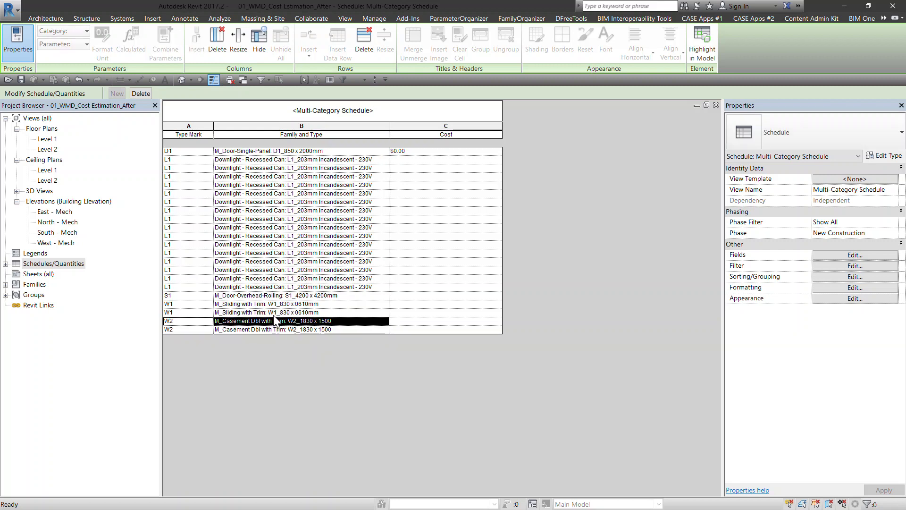
Set the cost of single-panel door type D1 to 125 and recessed can downlight type L1 to 35, applied to all elements of each type
{"action": "left_click", "coordinate": [425, 151]}
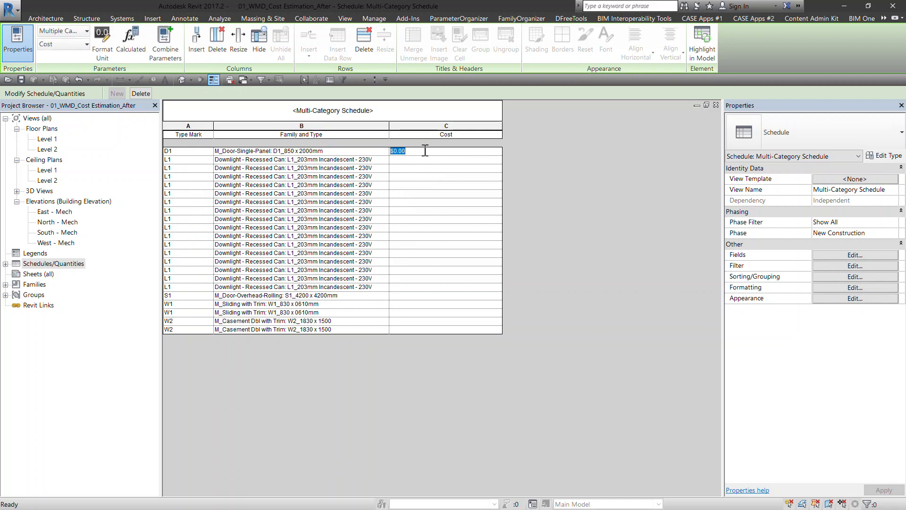
{"action": "type", "text": "125"}
{"action": "key", "text": "Return"}
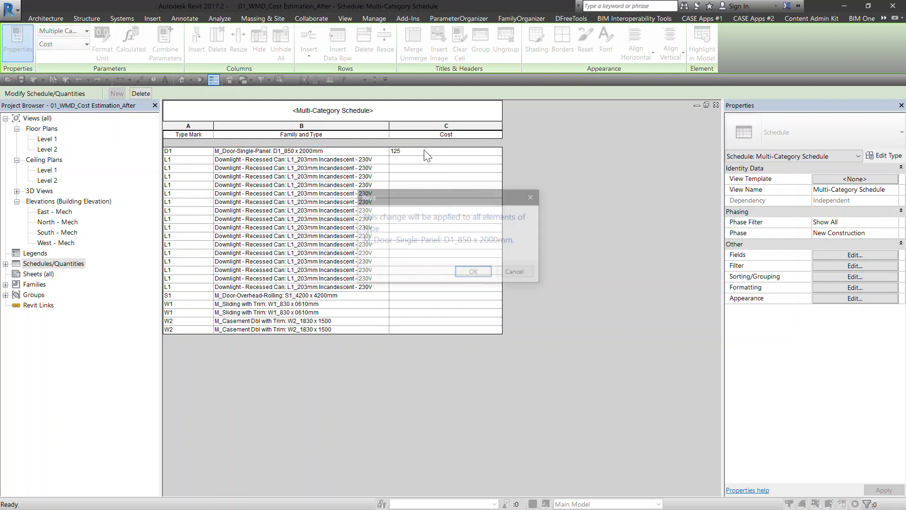
{"action": "left_click", "coordinate": [472, 273]}
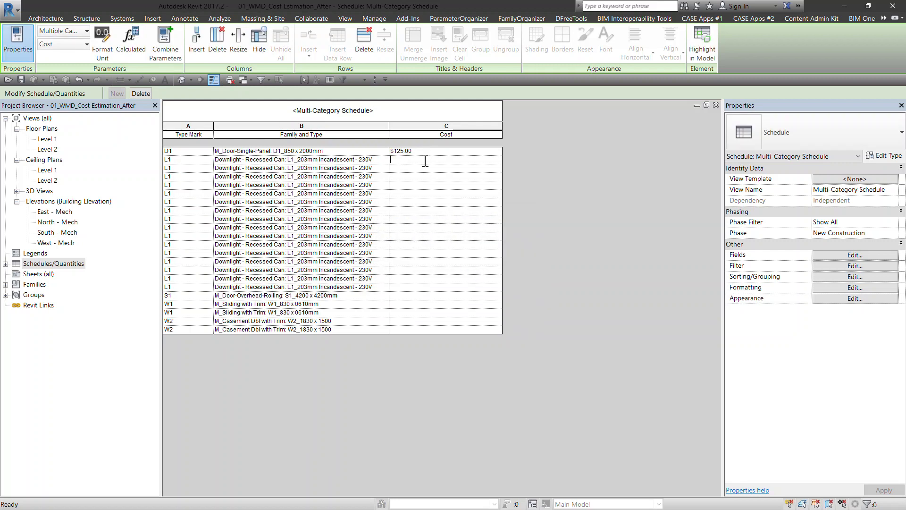
{"action": "type", "text": "35"}
{"action": "key", "text": "Return"}
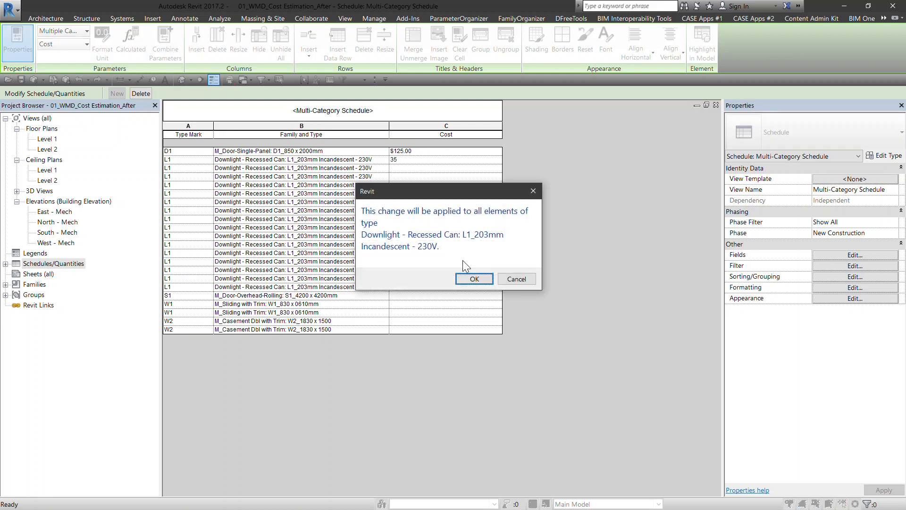
{"action": "left_click", "coordinate": [467, 282]}
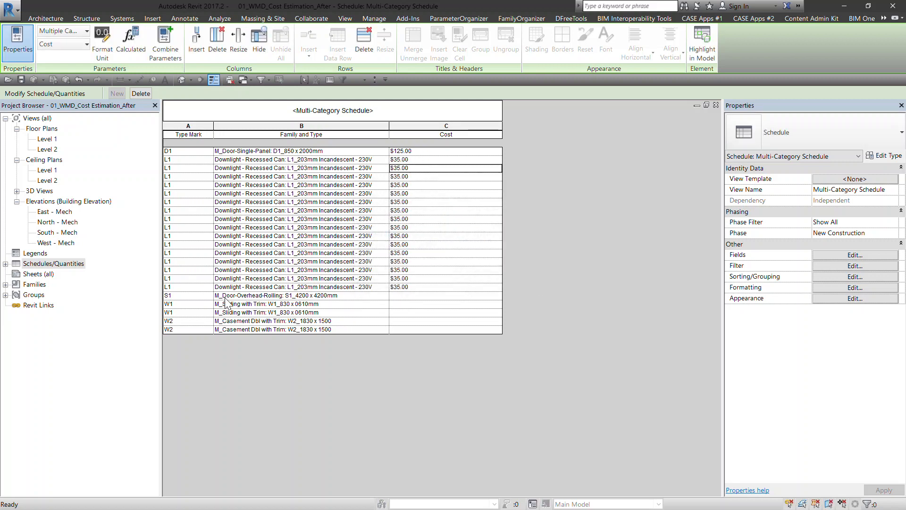
Set the cost of the overhead rolling door type S1 to 200 for all its elements
{"action": "left_click_drag", "start_coordinate": [169, 297], "coordinate": [396, 302]}
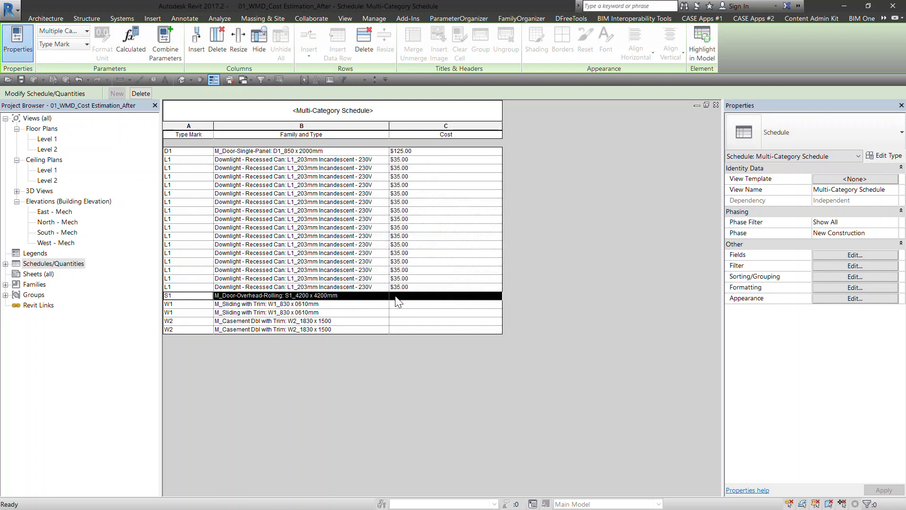
{"action": "left_click", "coordinate": [436, 298]}
{"action": "type", "text": "200"}
{"action": "key", "text": "Return"}
{"action": "left_click", "coordinate": [474, 278]}
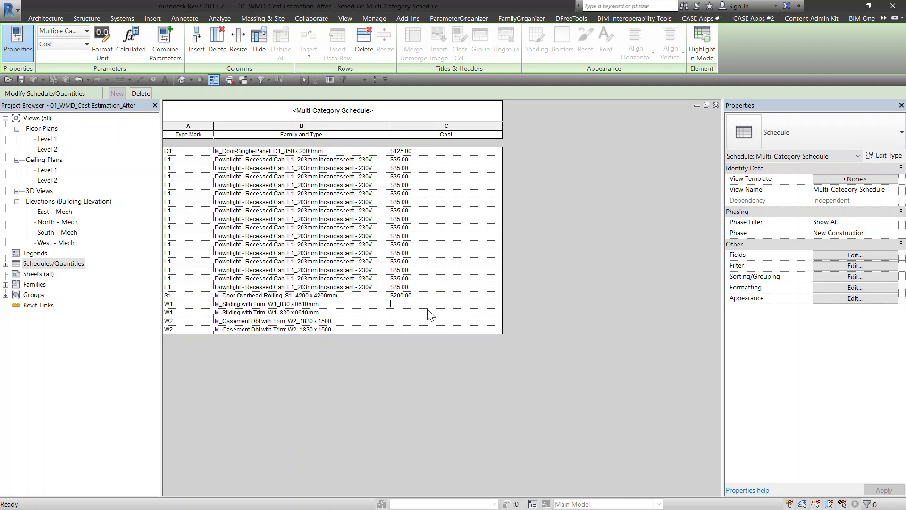
Set the cost of sliding window type W1 to 100 and casement window type W2 to 125, applied to all elements of each type
{"action": "type", "text": "100"}
{"action": "key", "text": "Return"}
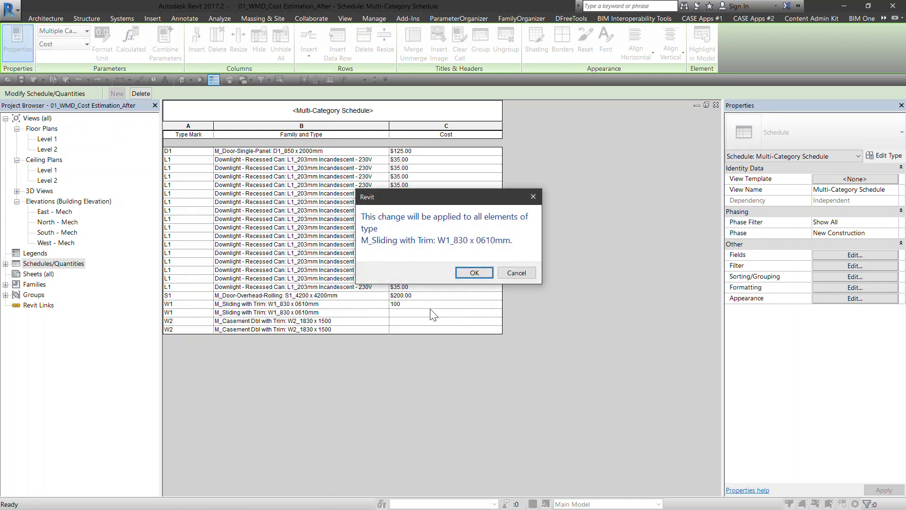
{"action": "left_click", "coordinate": [466, 276]}
{"action": "left_click", "coordinate": [404, 324]}
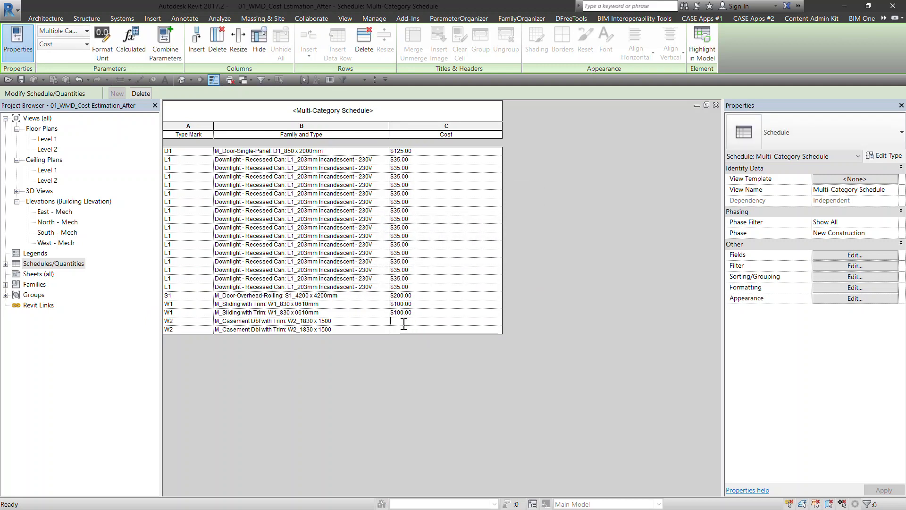
{"action": "type", "text": "125"}
{"action": "key", "text": "Return"}
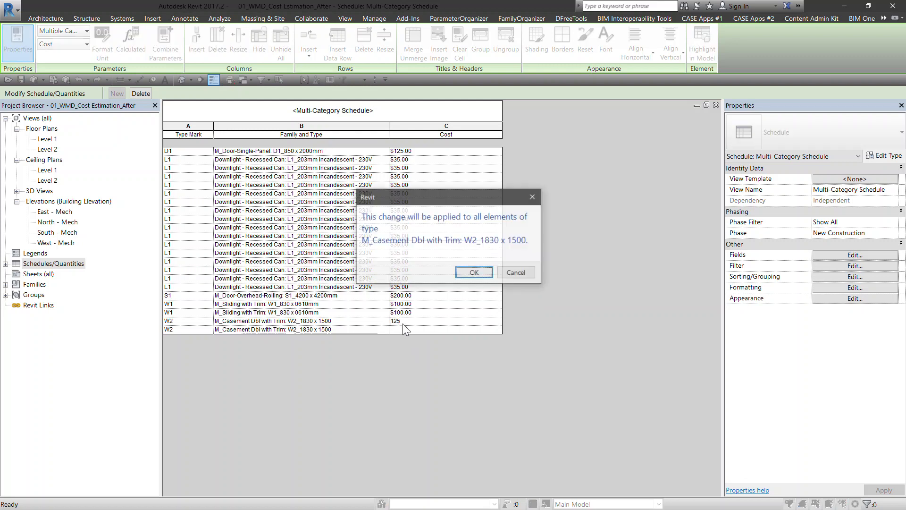
{"action": "left_click", "coordinate": [528, 326]}
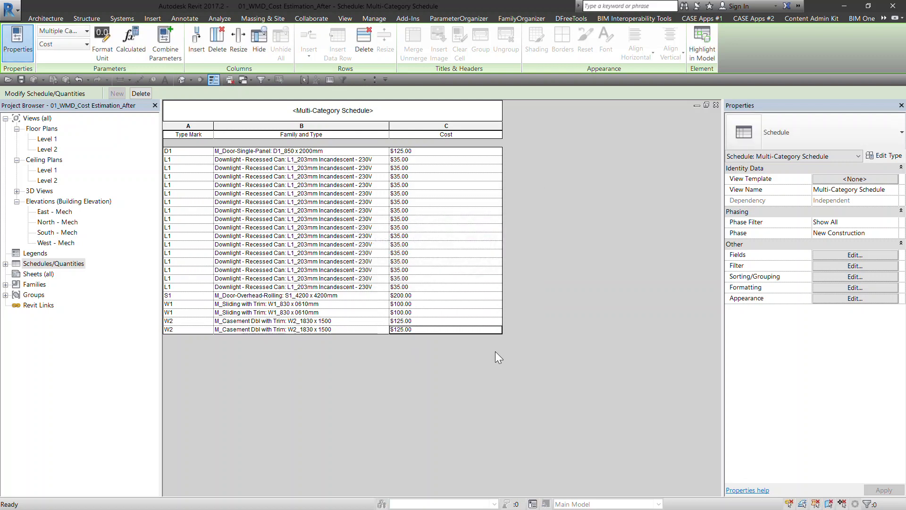
Turn off itemizing every instance in the schedule's sorting and grouping settings
{"action": "left_click", "coordinate": [852, 287]}
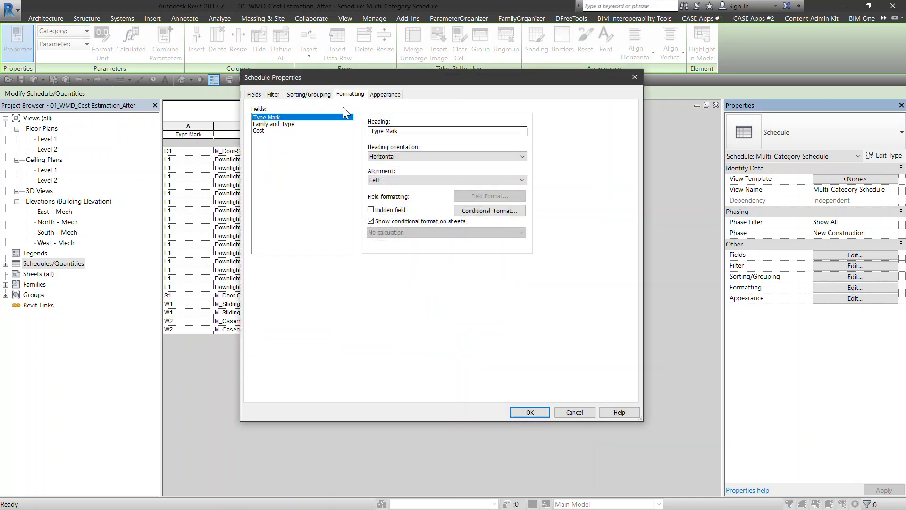
{"action": "left_click", "coordinate": [309, 94]}
{"action": "left_click_drag", "start_coordinate": [374, 81], "coordinate": [527, 77]}
{"action": "left_click", "coordinate": [426, 274]}
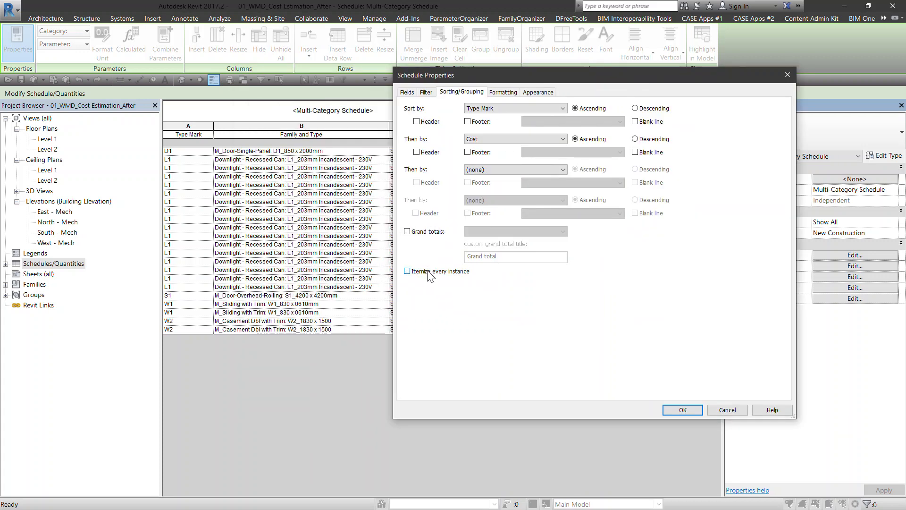
Add the Count field after Cost, apply the schedule changes, and review the count for each type
{"action": "left_click", "coordinate": [406, 93]}
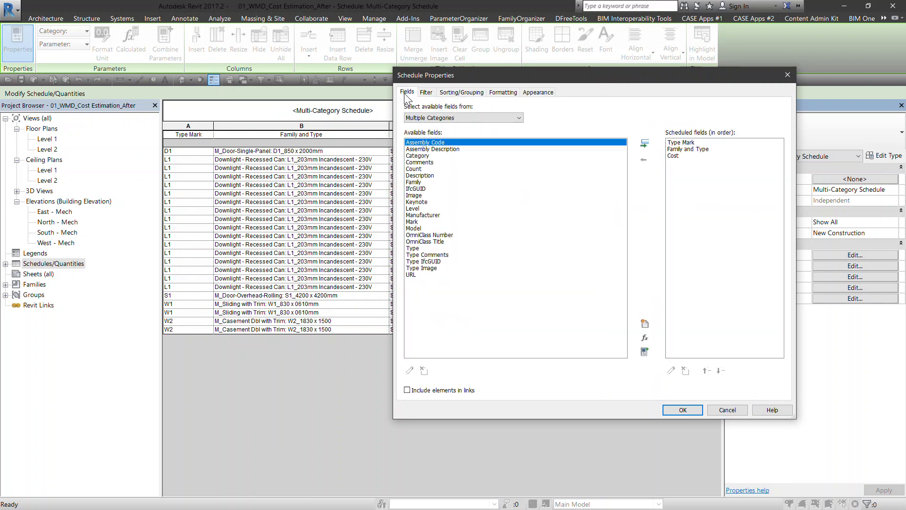
{"action": "left_click", "coordinate": [420, 162]}
{"action": "left_click", "coordinate": [421, 169]}
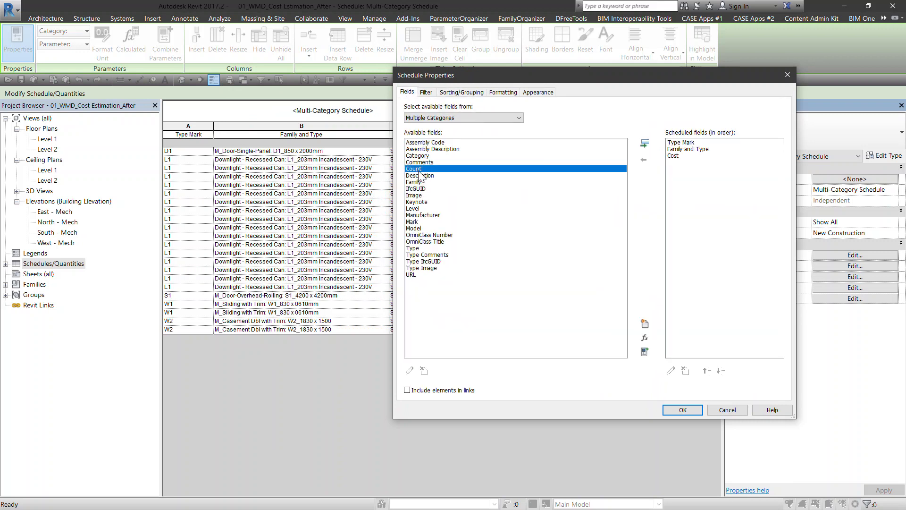
{"action": "left_click", "coordinate": [674, 155]}
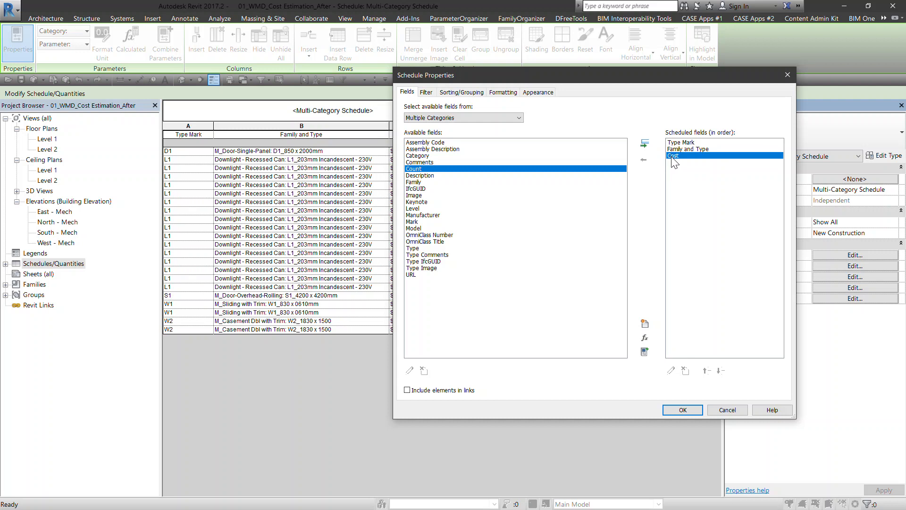
{"action": "left_click", "coordinate": [645, 143]}
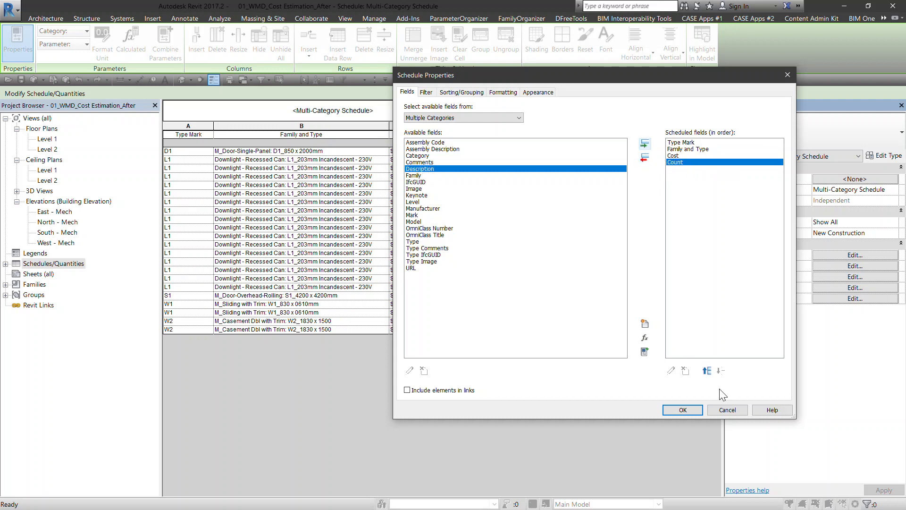
{"action": "left_click", "coordinate": [479, 94]}
{"action": "key", "text": "ctrl"}
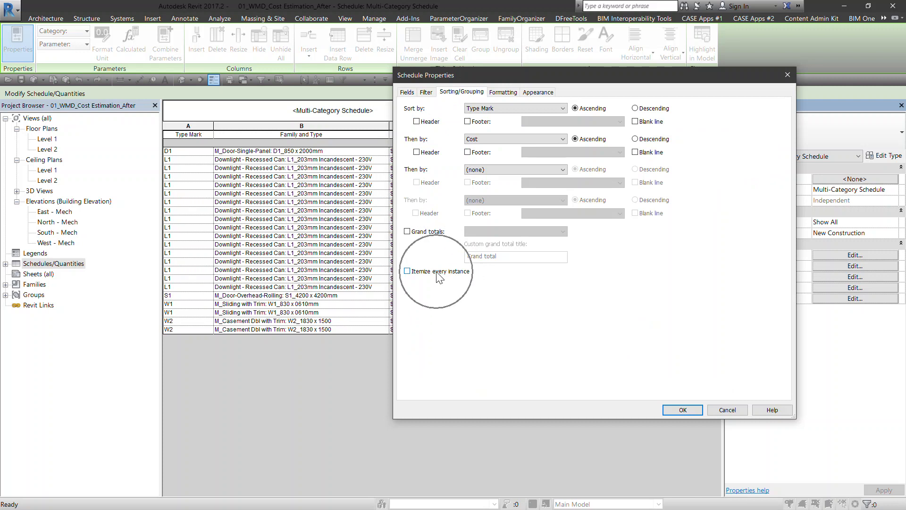
{"action": "key", "text": "ctrl"}
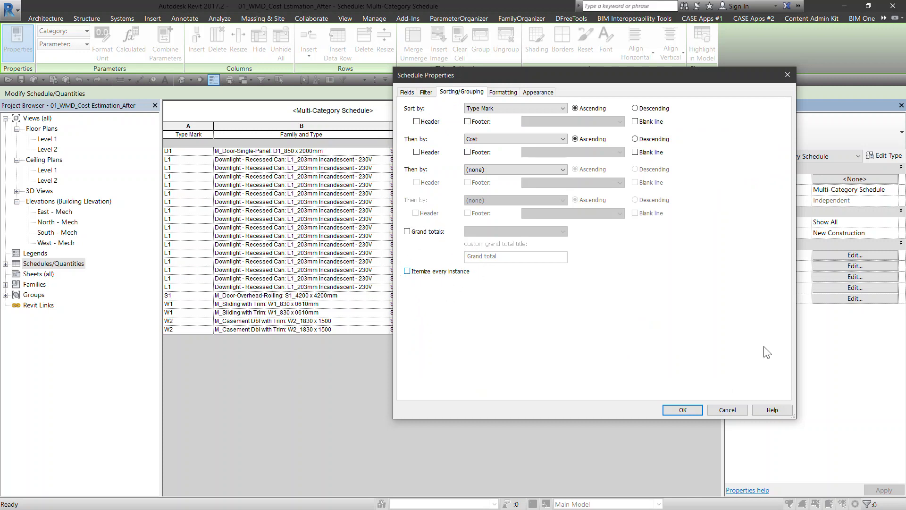
{"action": "left_click", "coordinate": [683, 409]}
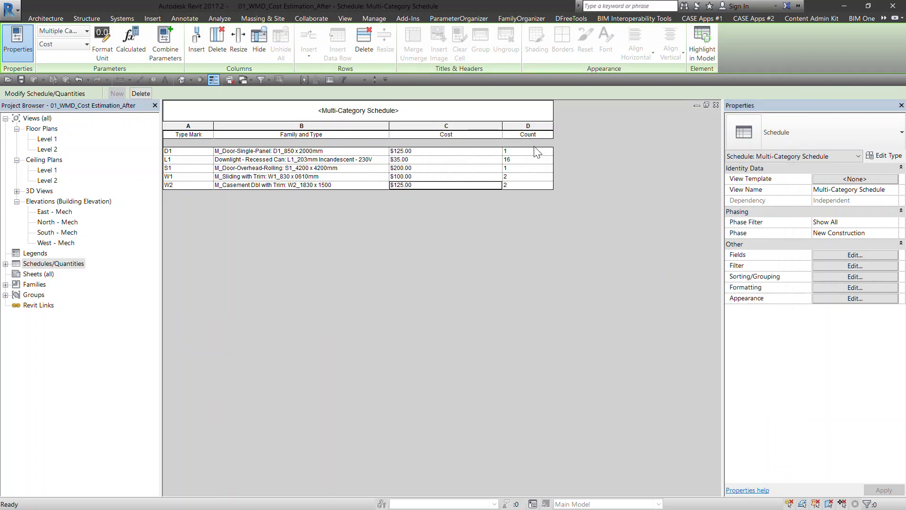
{"action": "left_click_drag", "start_coordinate": [523, 153], "coordinate": [526, 185]}
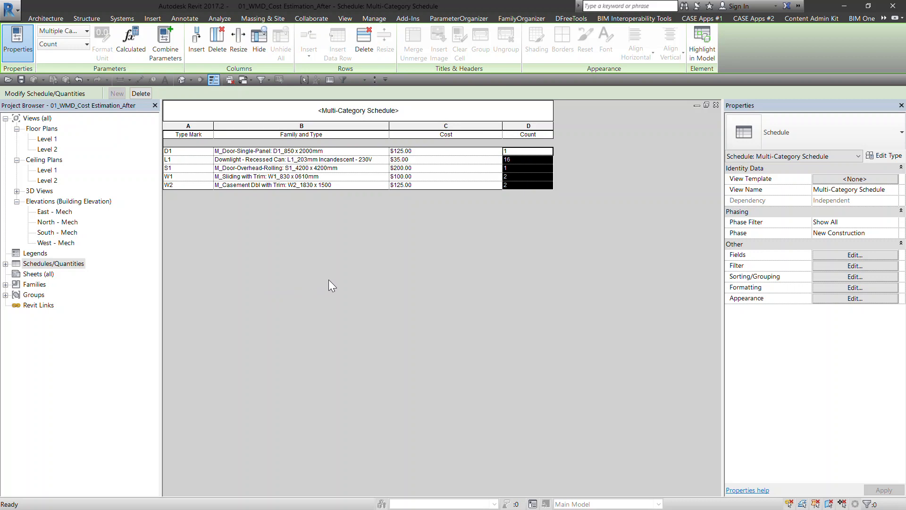
Rename the schedule's Count column heading to Unit and the Cost column heading to Unit Cost
{"action": "left_click", "coordinate": [538, 135]}
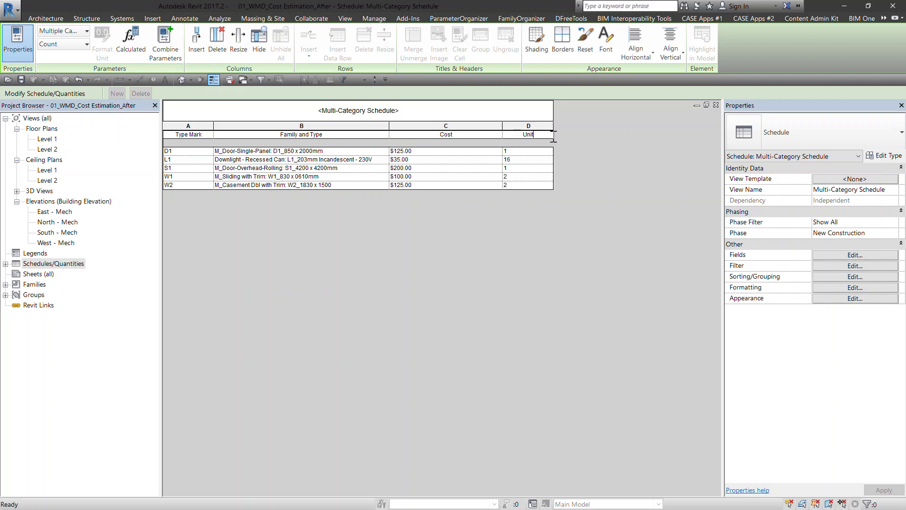
{"action": "key", "text": "Return"}
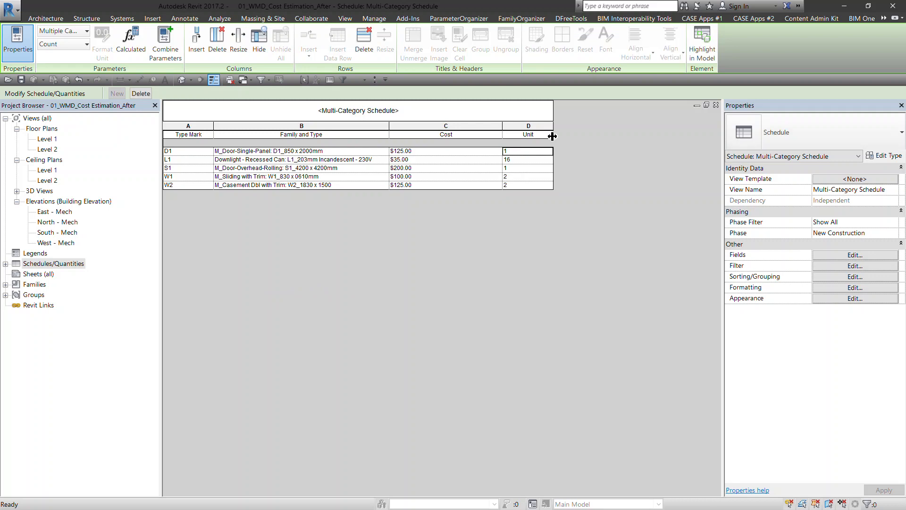
{"action": "left_click", "coordinate": [466, 134]}
{"action": "type", "text": "U"}
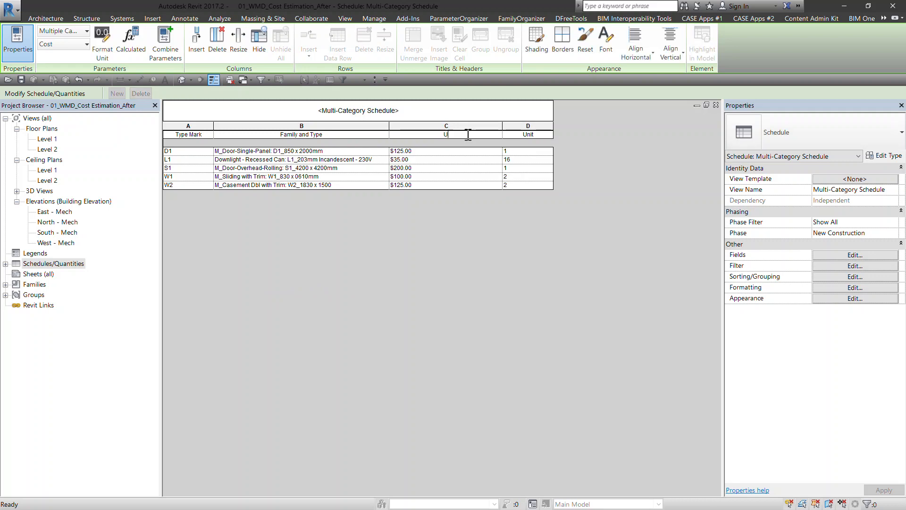
{"action": "type", "text": "nit Cost"}
{"action": "key", "text": "Return"}
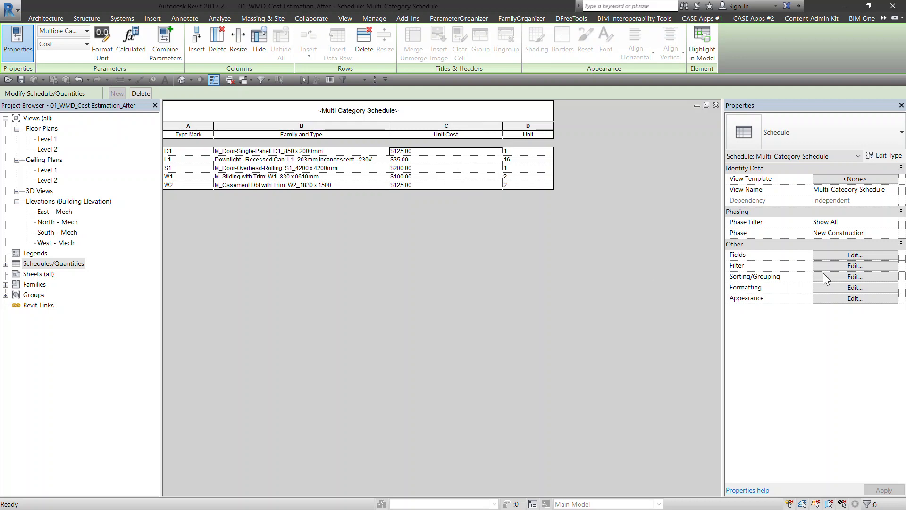
Add a calculated value named Total Cost to the schedule fields, with type Currency and the formula Cost
{"action": "left_click", "coordinate": [855, 255]}
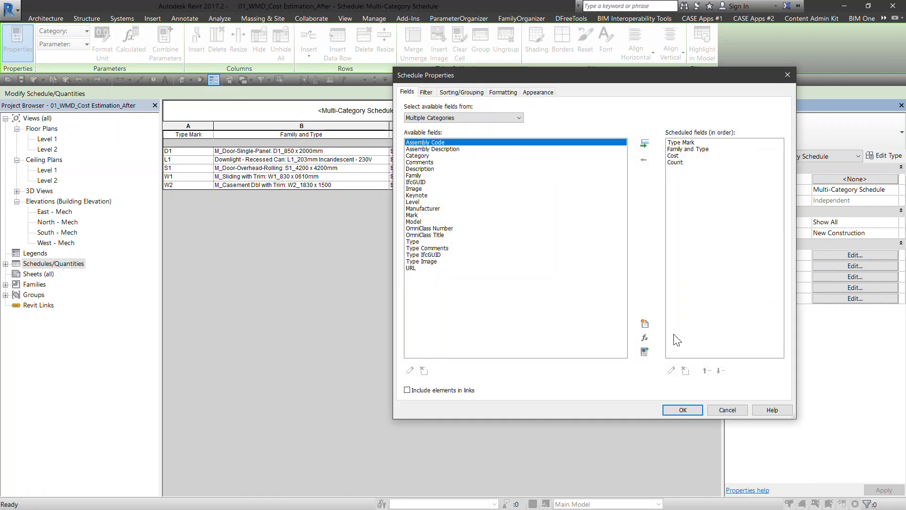
{"action": "left_click", "coordinate": [647, 338]}
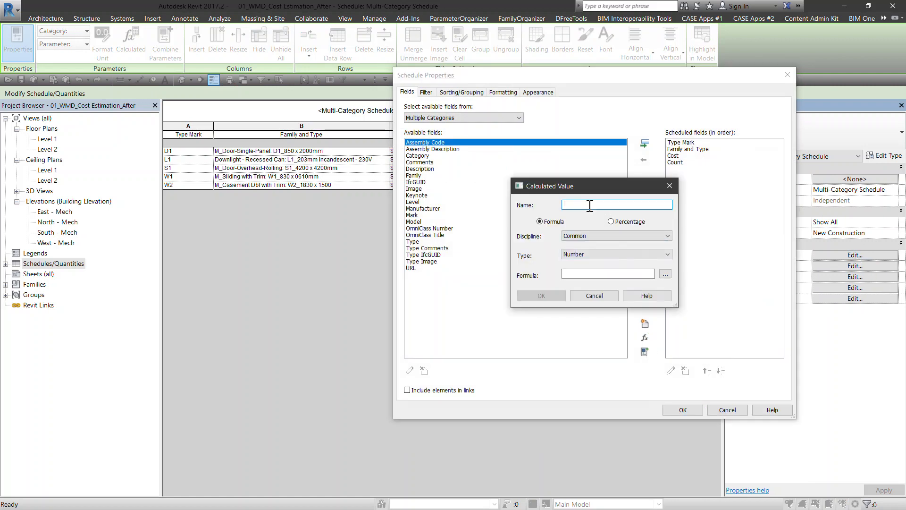
{"action": "type", "text": "Total Cost"}
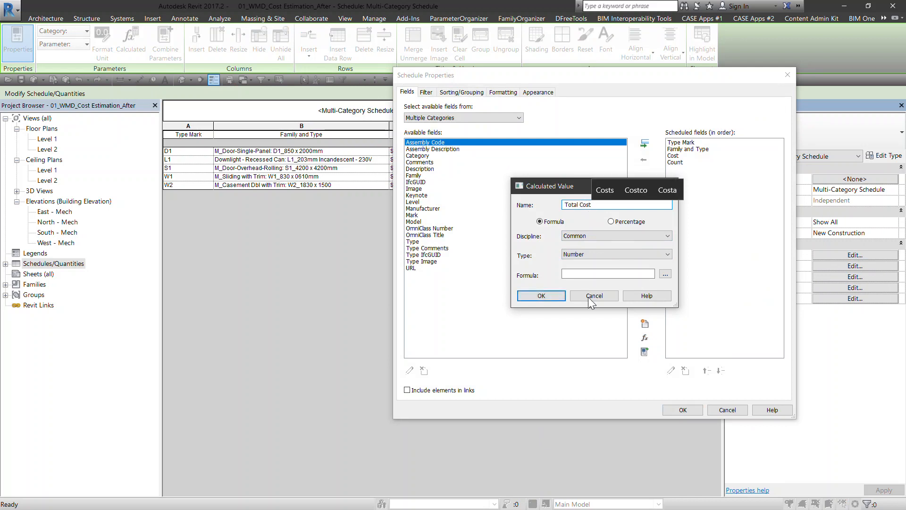
{"action": "left_click", "coordinate": [596, 255]}
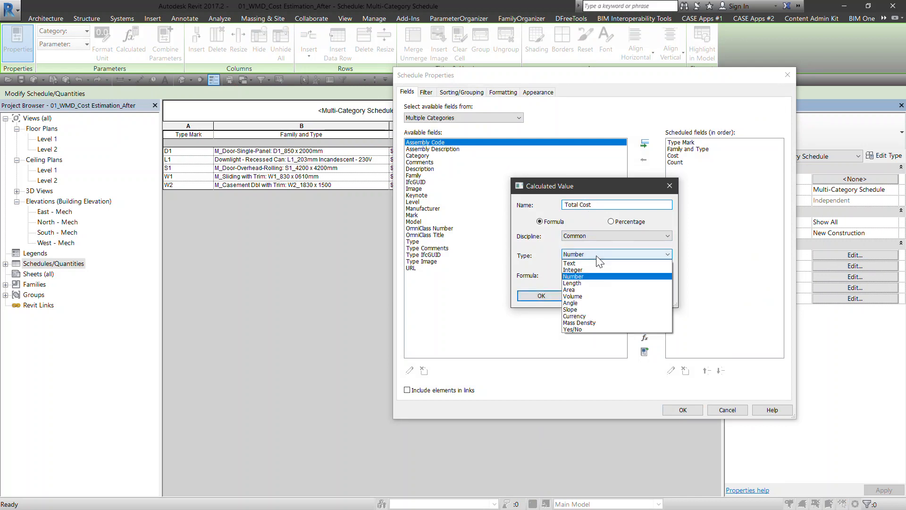
{"action": "left_click", "coordinate": [580, 317]}
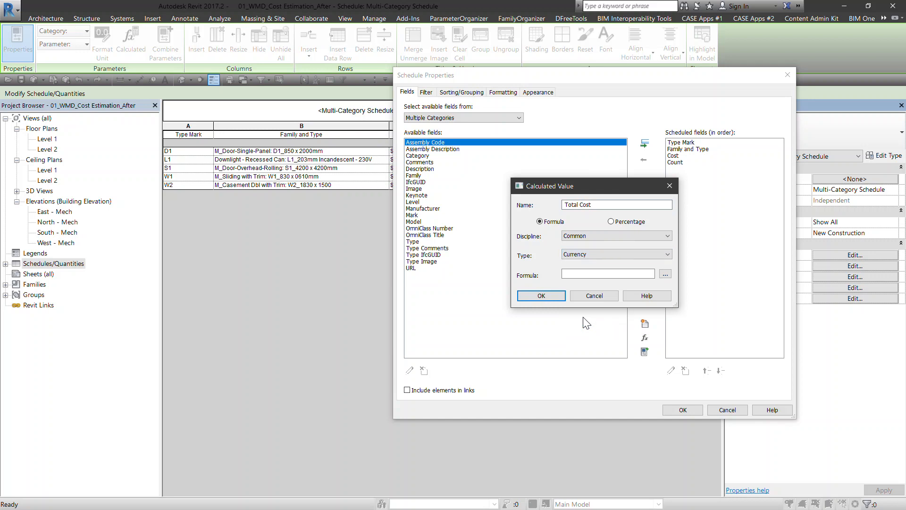
{"action": "left_click", "coordinate": [665, 274]}
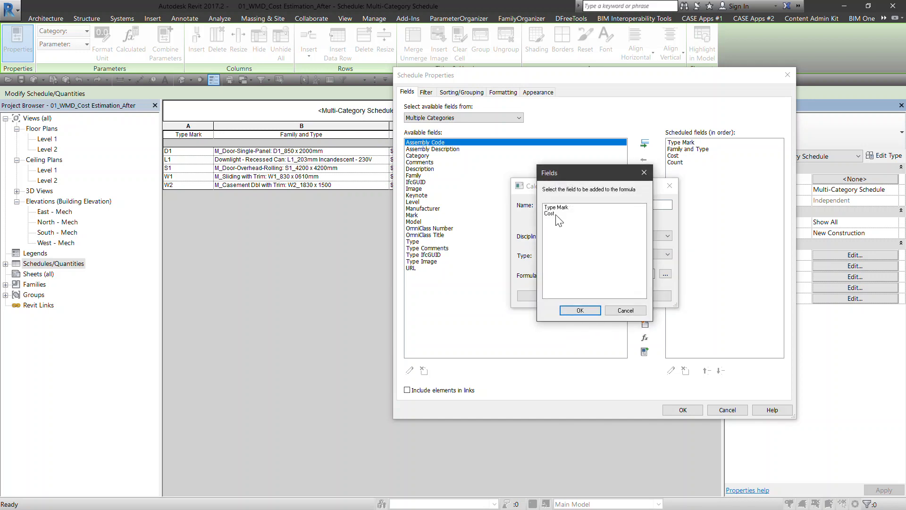
{"action": "left_click", "coordinate": [556, 214]}
{"action": "left_click", "coordinate": [579, 310]}
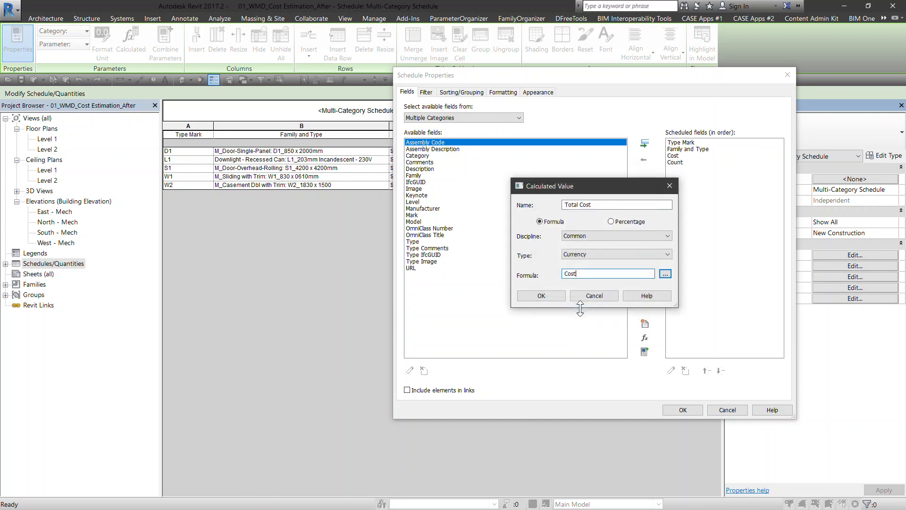
{"action": "left_click", "coordinate": [549, 298]}
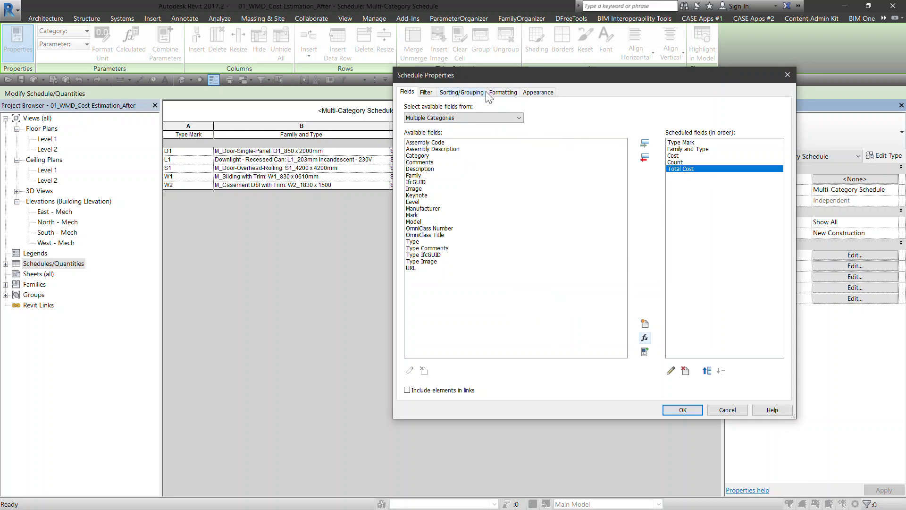
Set the Total Cost field to Calculate totals, apply the schedule changes, and review the L1 downlight's unit cost, count and total
{"action": "left_click", "coordinate": [509, 93]}
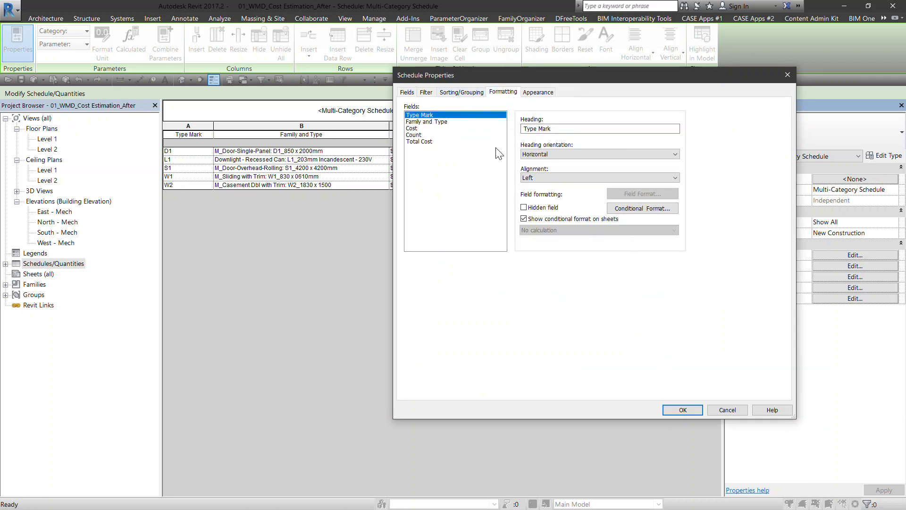
{"action": "left_click", "coordinate": [424, 141]}
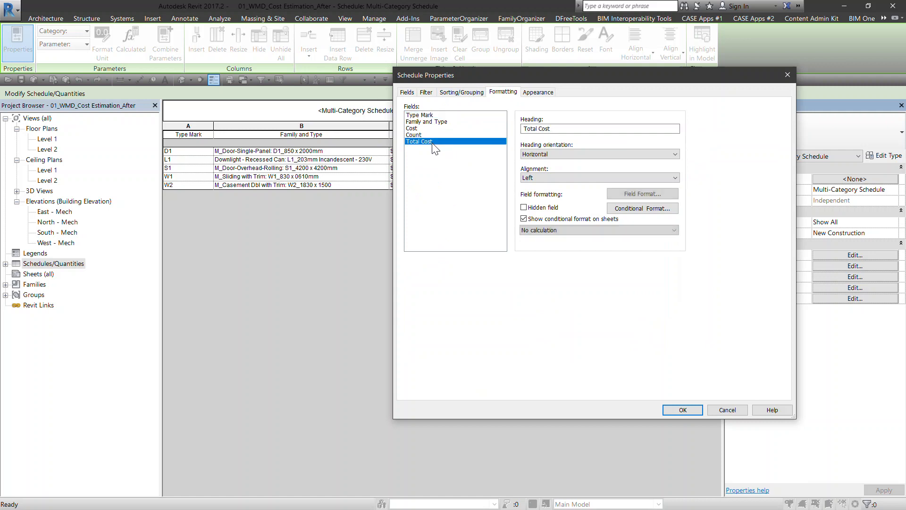
{"action": "left_click", "coordinate": [523, 230]}
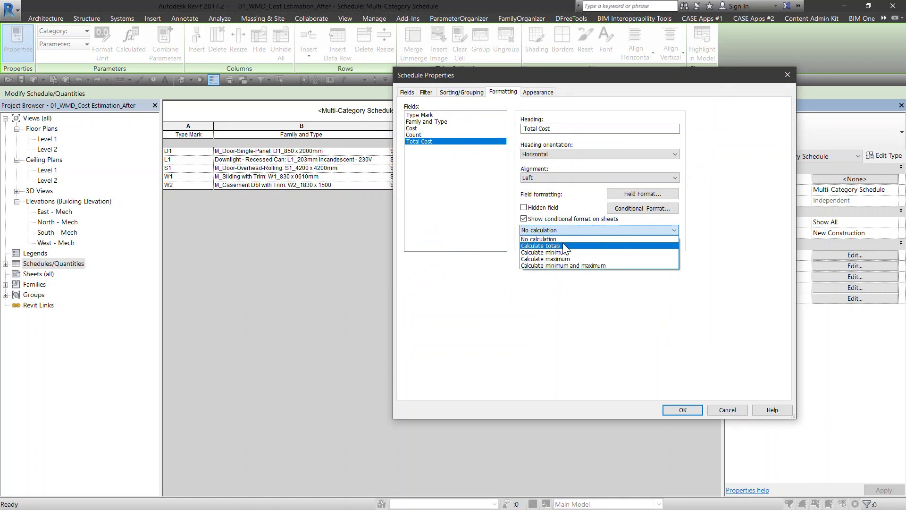
{"action": "left_click", "coordinate": [563, 245]}
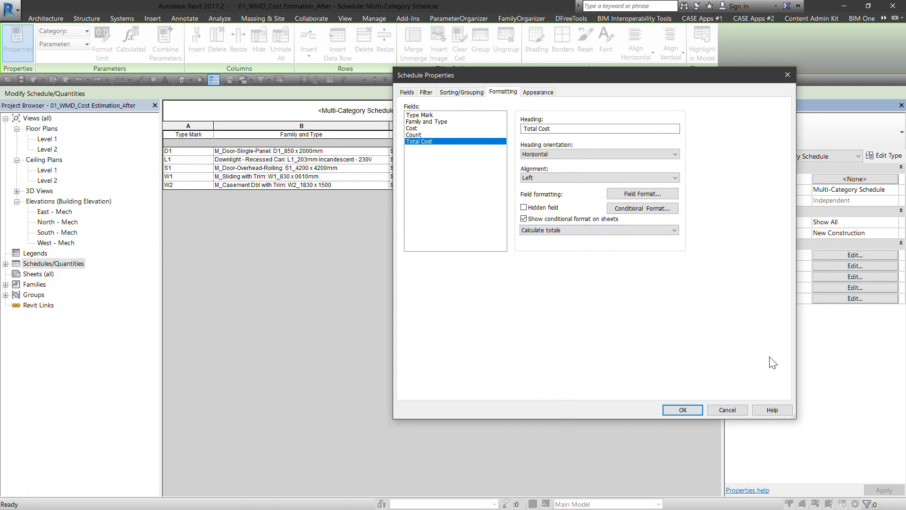
{"action": "left_click", "coordinate": [678, 411]}
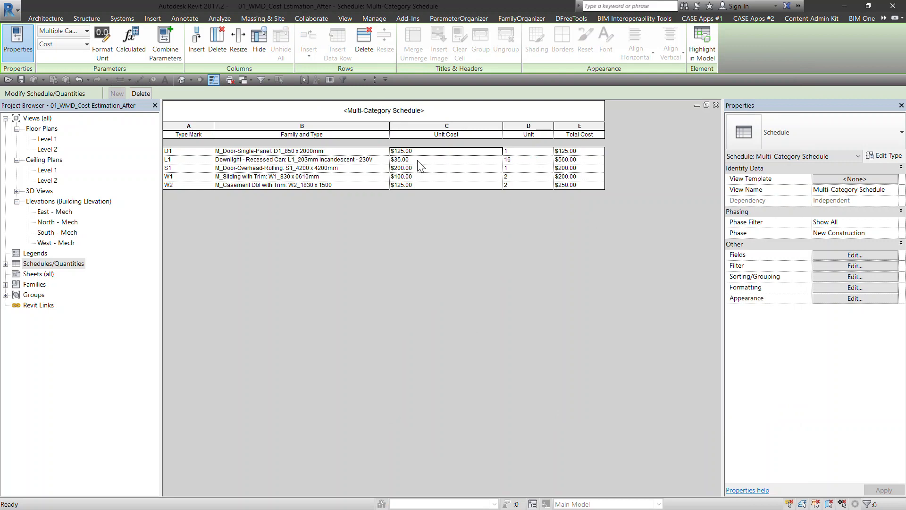
{"action": "left_click", "coordinate": [592, 159]}
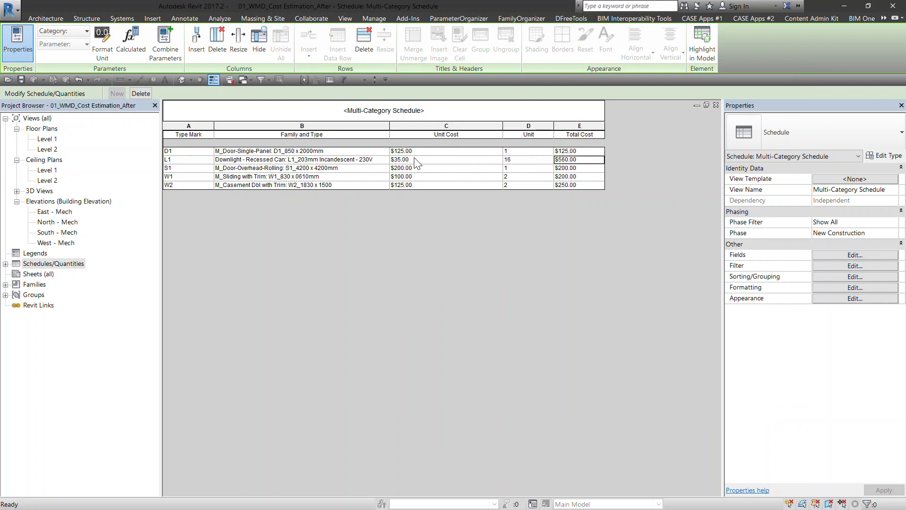
{"action": "left_click", "coordinate": [414, 163]}
{"action": "left_click", "coordinate": [533, 163]}
{"action": "left_click", "coordinate": [591, 161]}
Turn on grand totals in the schedule's sorting and grouping settings, showing title, count, and totals
{"action": "left_click", "coordinate": [857, 255]}
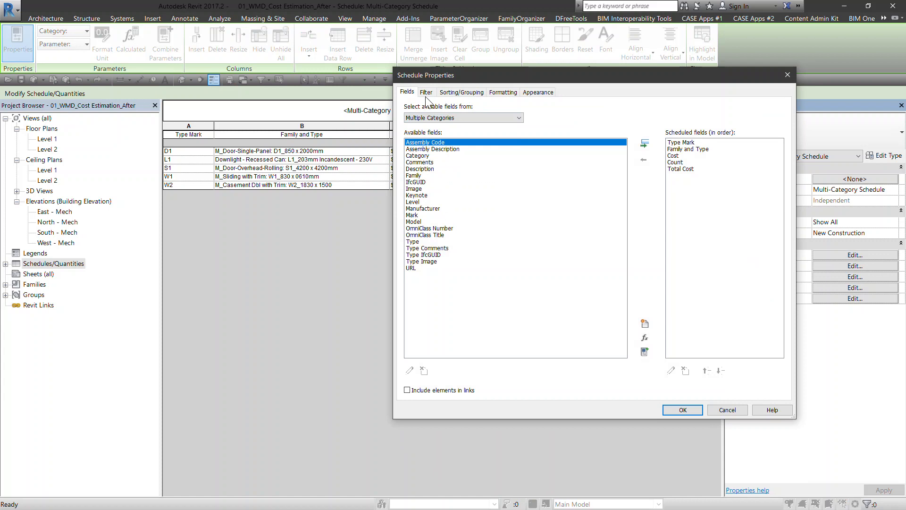
{"action": "left_click", "coordinate": [461, 92]}
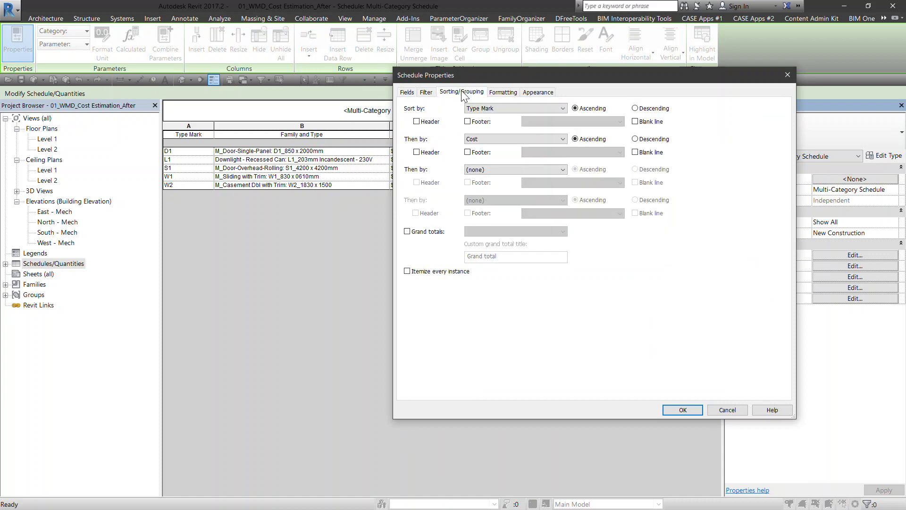
{"action": "left_click", "coordinate": [423, 238]}
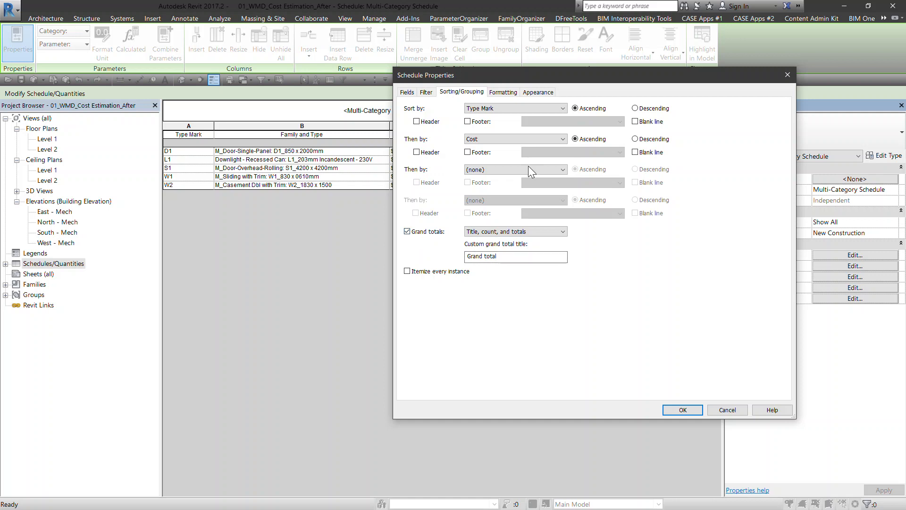
Set the Count field to Calculate totals and apply the schedule changes
{"action": "left_click", "coordinate": [503, 92]}
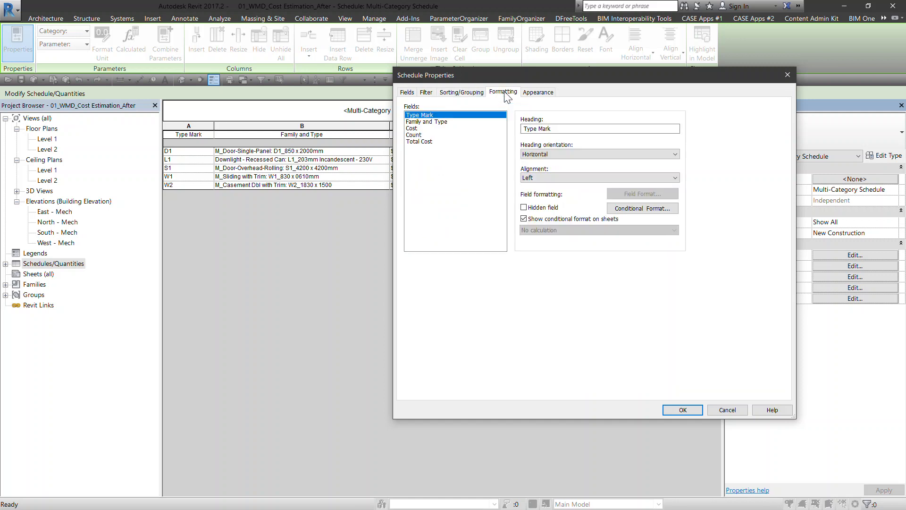
{"action": "left_click", "coordinate": [425, 136]}
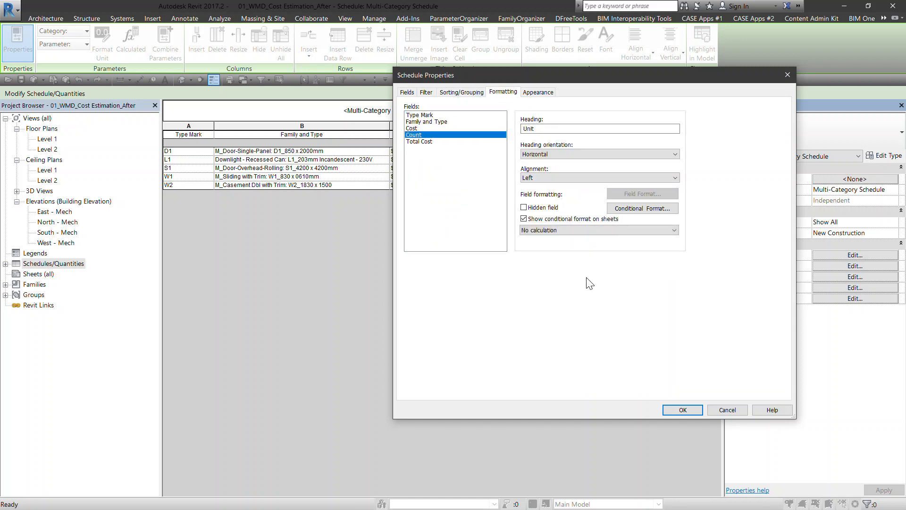
{"action": "left_click", "coordinate": [591, 230]}
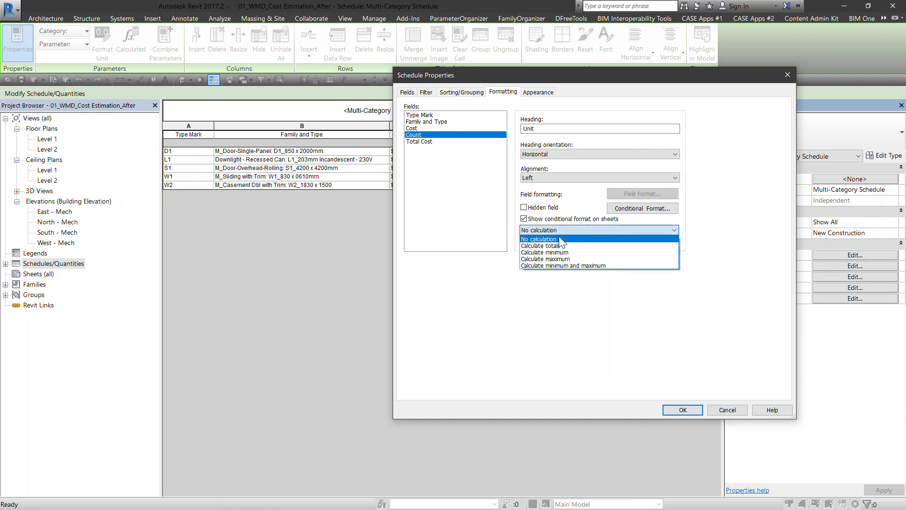
{"action": "left_click", "coordinate": [560, 244]}
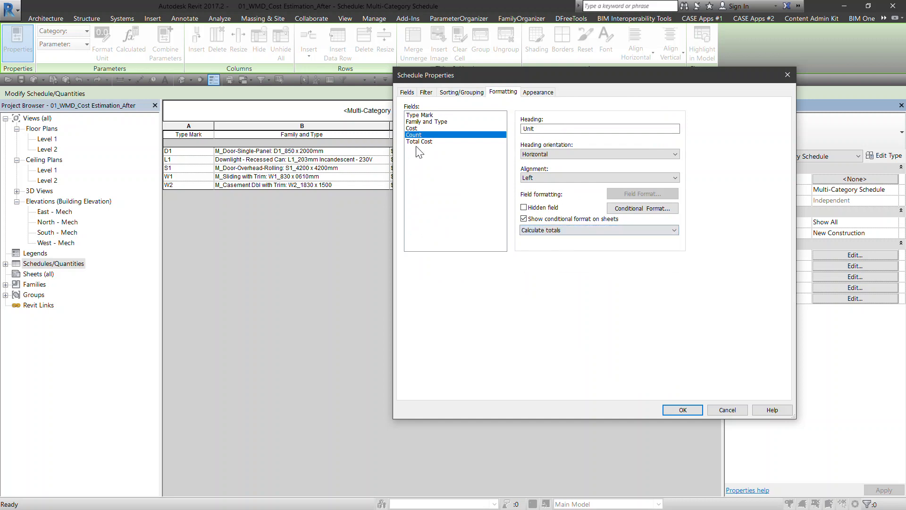
{"action": "left_click", "coordinate": [670, 412]}
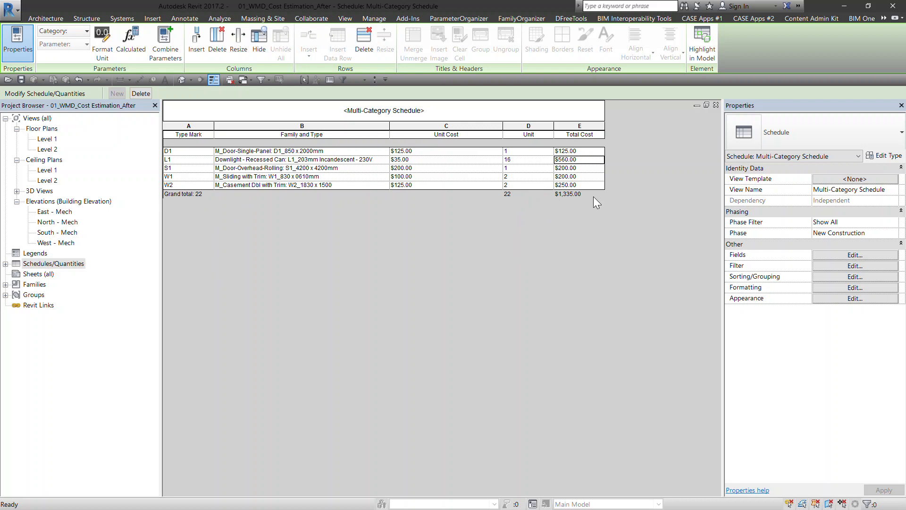
Open the Level 1 ceiling plan and tile it with the other open views
{"action": "double_click", "coordinate": [50, 171]}
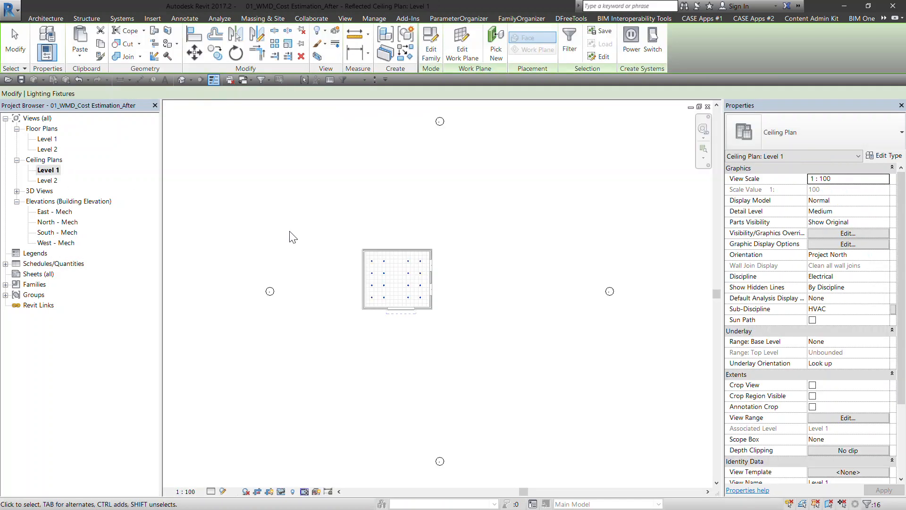
{"action": "left_click", "coordinate": [315, 239]}
{"action": "scroll", "coordinate": [385, 303], "scroll_direction": "up", "scroll_amount": 4}
{"action": "left_click", "coordinate": [244, 79]}
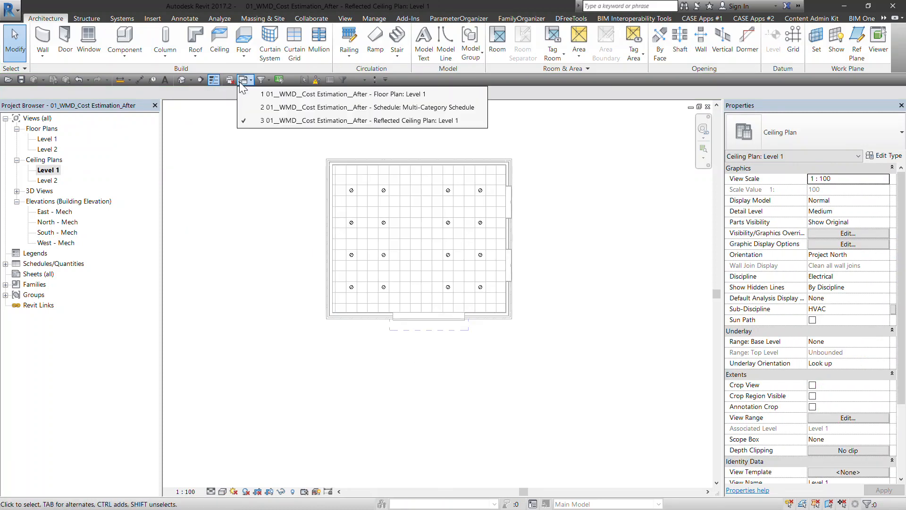
{"action": "key", "text": "w"}
{"action": "key", "text": "t"}
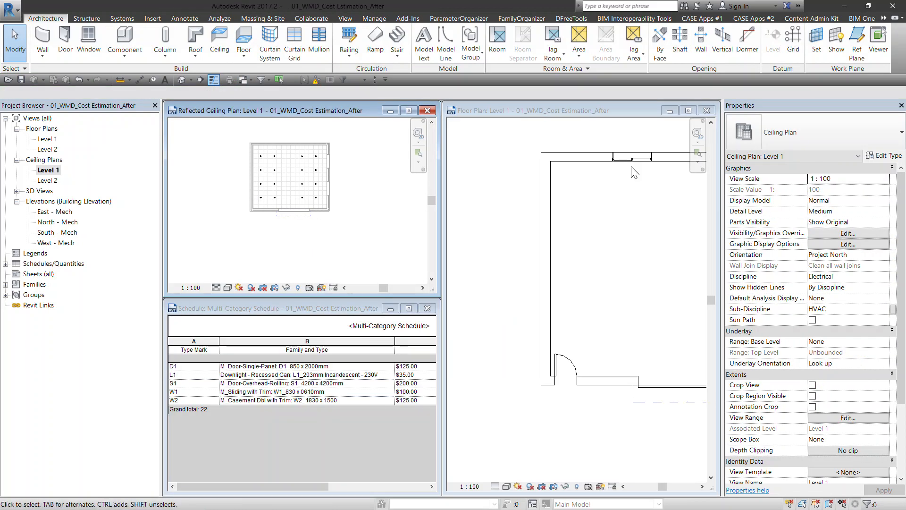
Close the Level 1 floor plan view and retile the ceiling plan side by side with the schedule
{"action": "left_click", "coordinate": [706, 111]}
{"action": "key", "text": "w"}
{"action": "key", "text": "t"}
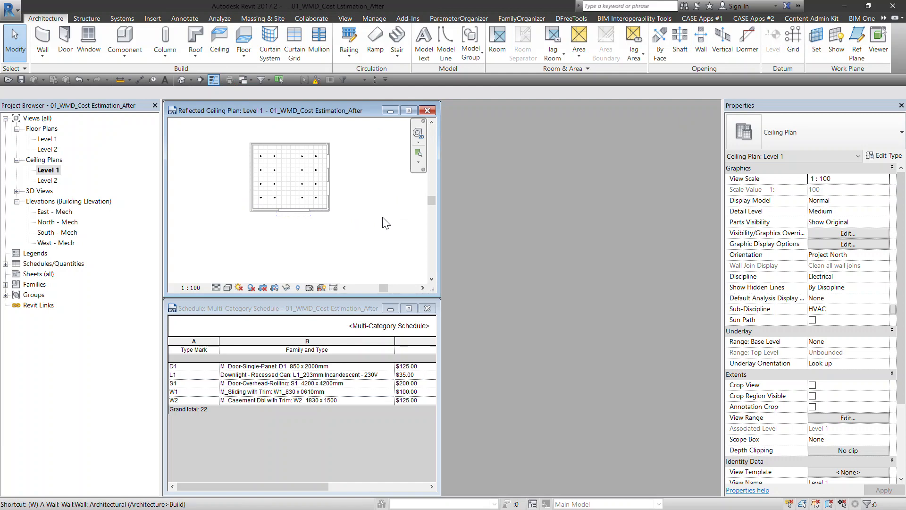
{"action": "scroll", "coordinate": [263, 188], "scroll_direction": "up", "scroll_amount": 3}
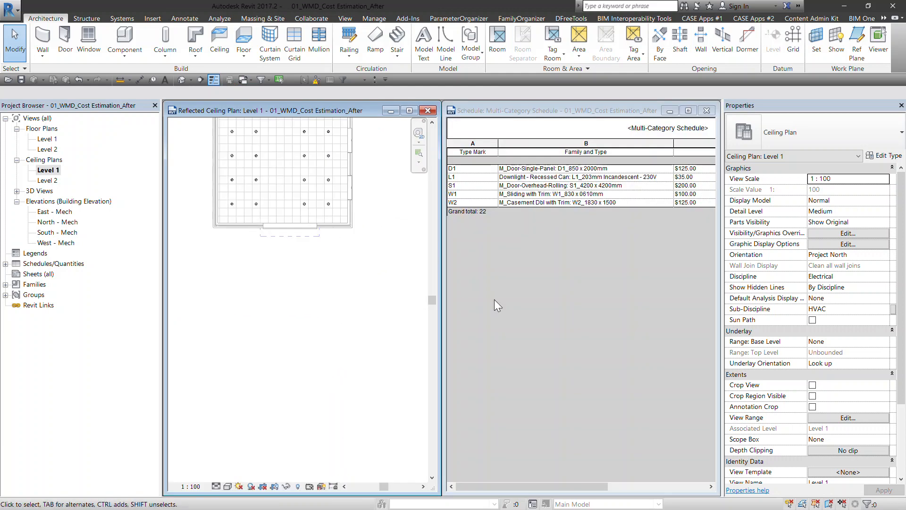
{"action": "left_click", "coordinate": [596, 486]}
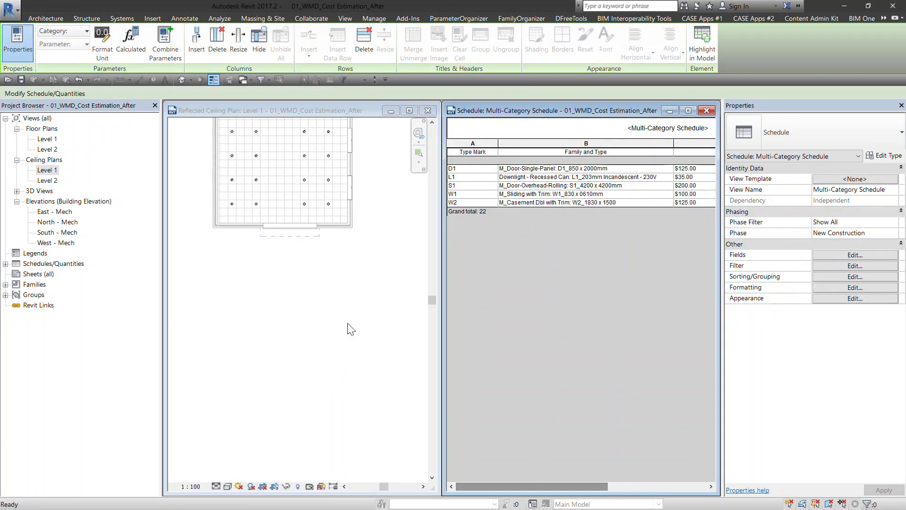
Copy the second downlight in the top row 1800 mm right into the central gap, and check the L1 count in the schedule
{"action": "left_click", "coordinate": [389, 254]}
{"action": "middle_click_drag", "start_coordinate": [334, 190], "coordinate": [330, 251]}
{"action": "scroll", "coordinate": [289, 231], "scroll_direction": "up", "scroll_amount": 2}
{"action": "middle_click_drag", "start_coordinate": [272, 251], "coordinate": [299, 287]}
{"action": "scroll", "coordinate": [222, 197], "scroll_direction": "up", "scroll_amount": 1}
{"action": "left_click", "coordinate": [227, 181]}
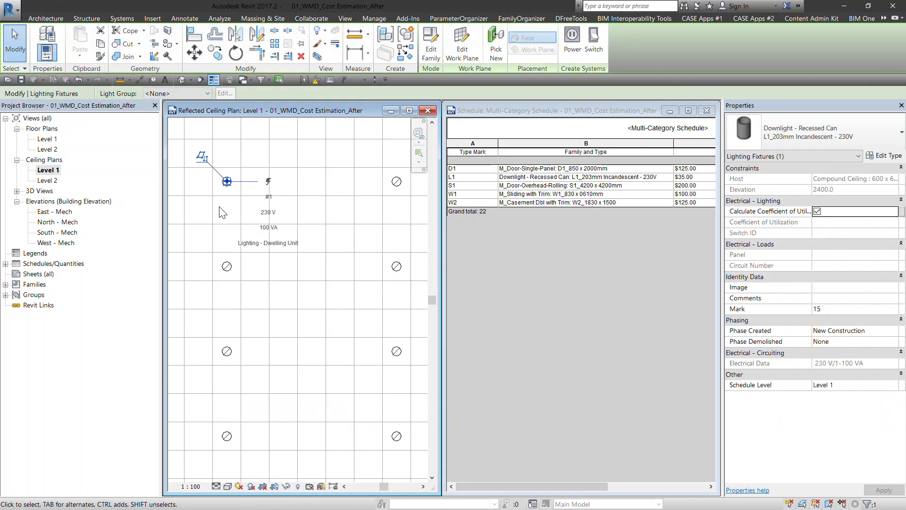
{"action": "key", "text": "c"}
{"action": "key", "text": "o"}
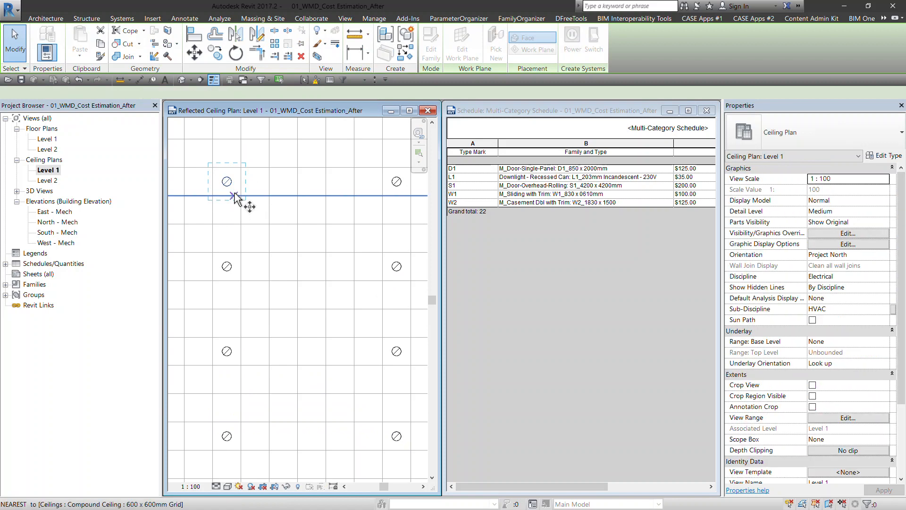
{"action": "left_click", "coordinate": [212, 167]}
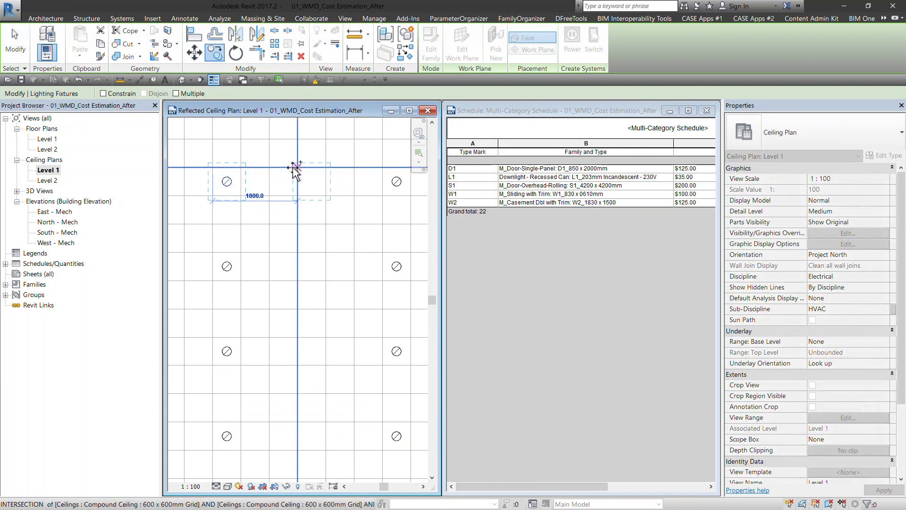
{"action": "left_click", "coordinate": [295, 168]}
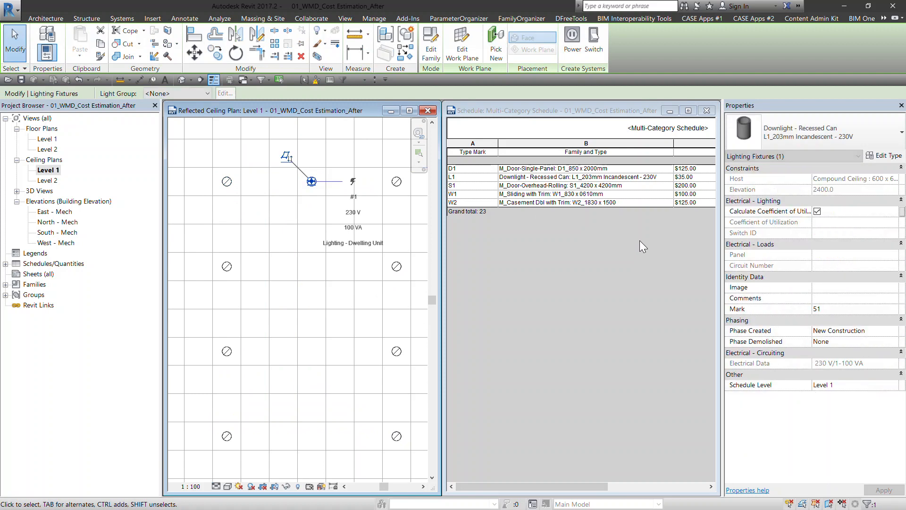
{"action": "left_click_drag", "start_coordinate": [533, 485], "coordinate": [619, 474]}
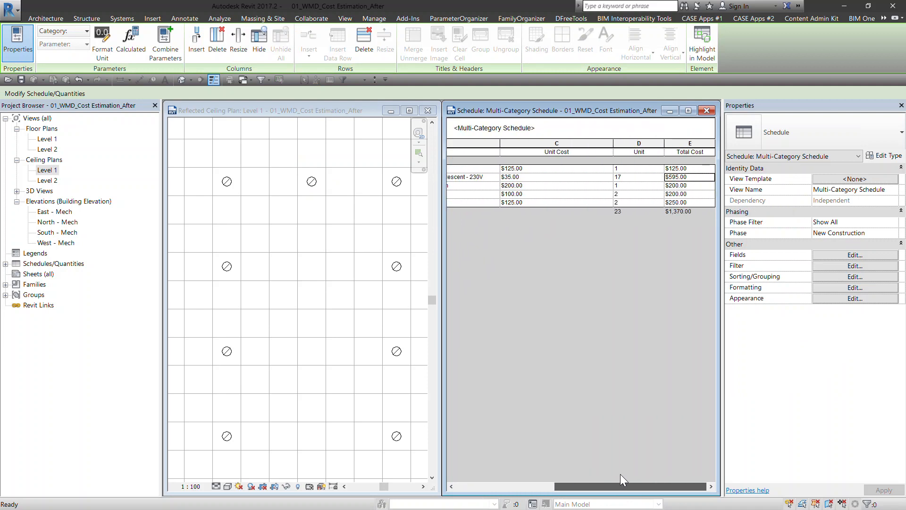
{"action": "left_click", "coordinate": [643, 177]}
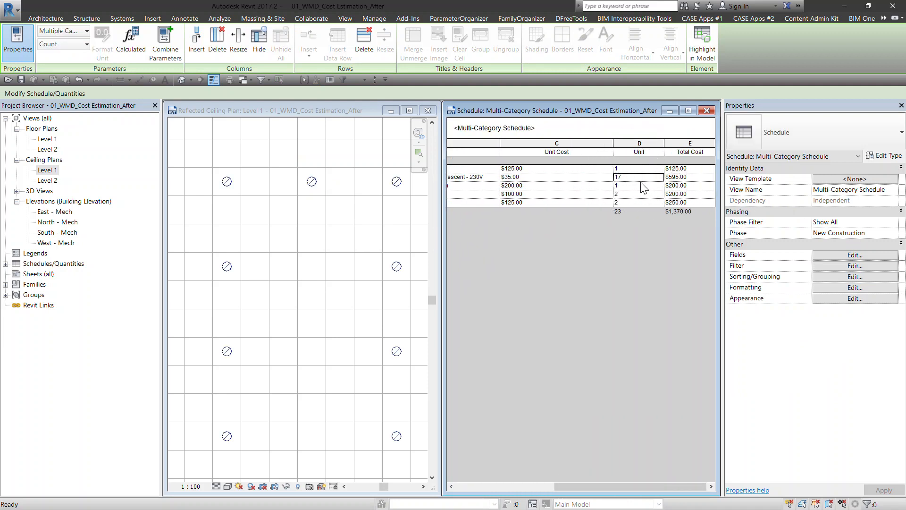
Copy the new top-row downlight straight down to align with the second row of fixtures
{"action": "left_click", "coordinate": [324, 221]}
{"action": "left_click", "coordinate": [312, 182]}
{"action": "key", "text": "c"}
{"action": "key", "text": "o"}
{"action": "left_click", "coordinate": [298, 167]}
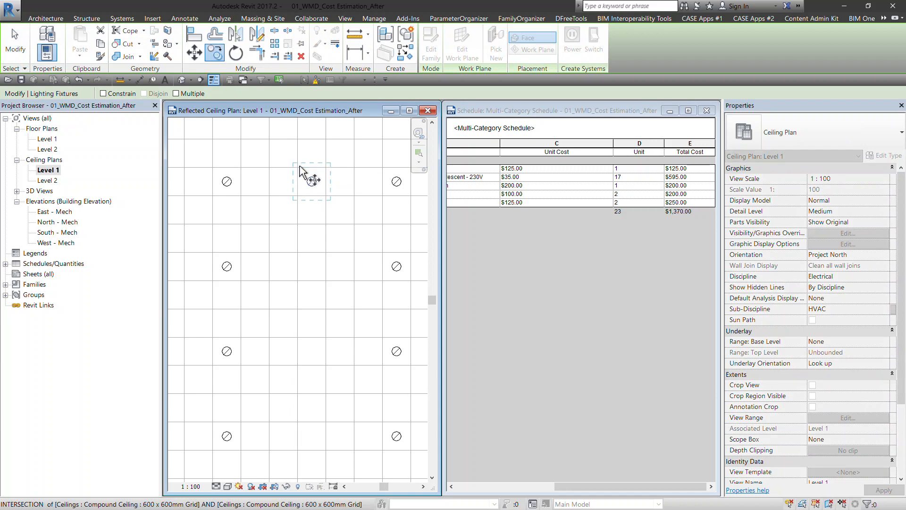
{"action": "left_click", "coordinate": [298, 252]}
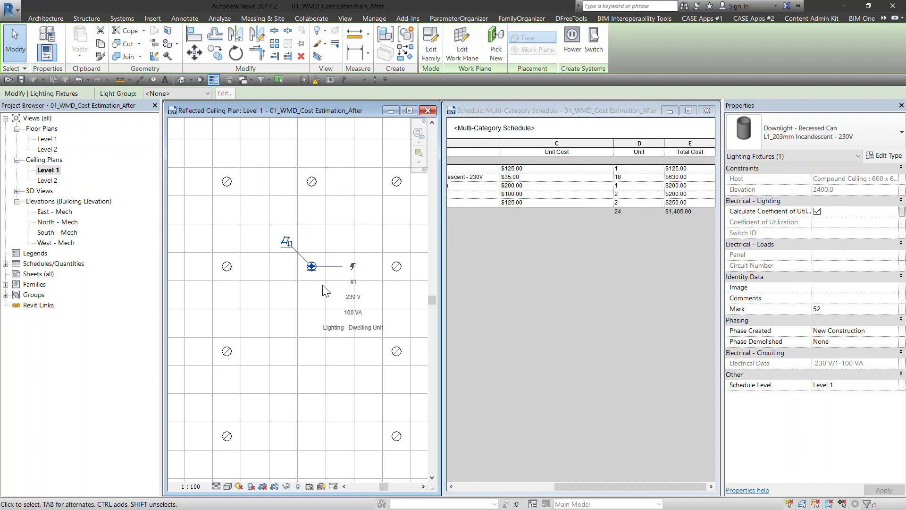
{"action": "left_click", "coordinate": [277, 292]}
Copy the two new central downlights down together to fill the third and fourth rows of the middle column
{"action": "scroll", "coordinate": [282, 297], "scroll_direction": "down", "scroll_amount": 2}
{"action": "middle_click_drag", "start_coordinate": [306, 318], "coordinate": [314, 275]}
{"action": "left_click_drag", "start_coordinate": [289, 157], "coordinate": [336, 247]}
{"action": "key", "text": "c"}
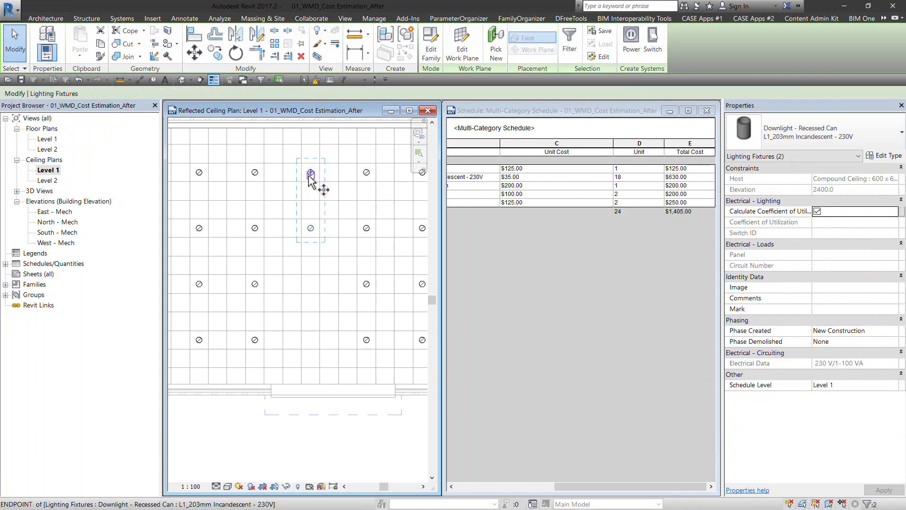
{"action": "left_click", "coordinate": [301, 163]}
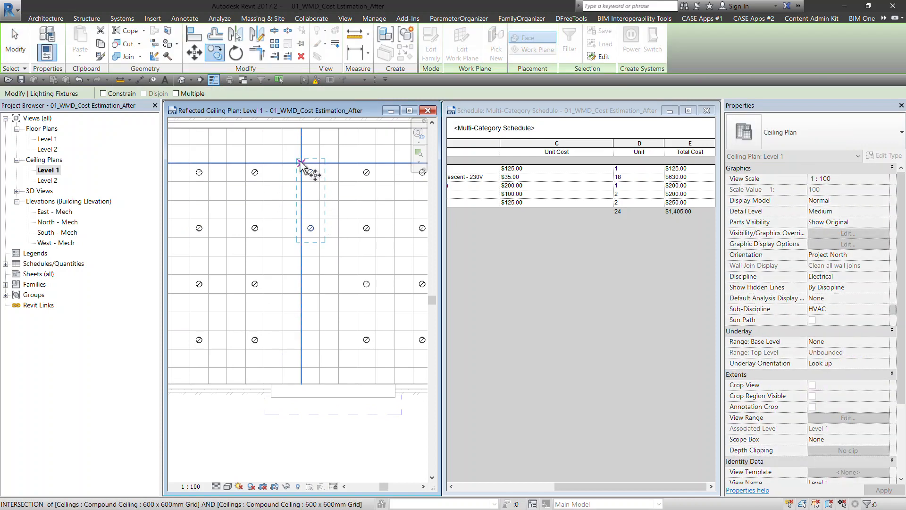
{"action": "left_click", "coordinate": [301, 275]}
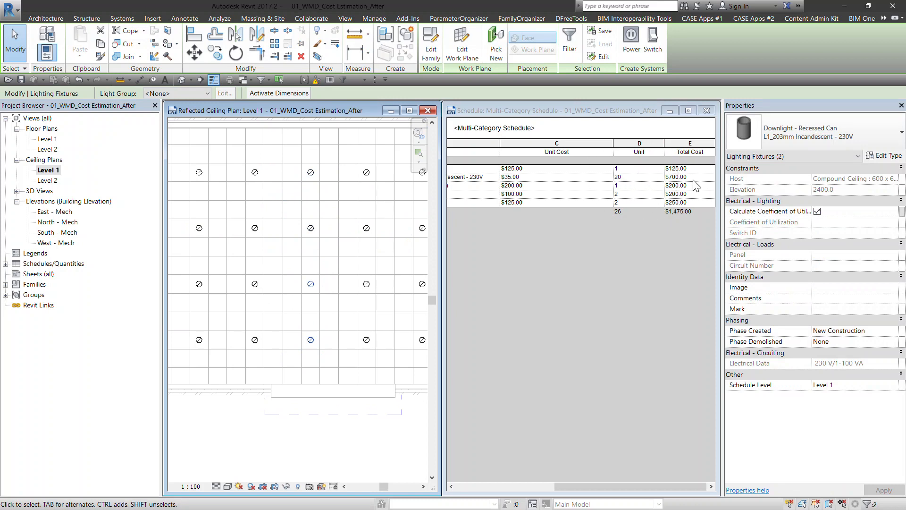
{"action": "key", "text": "Escape"}
Change the four downlights in the new middle column to the L2_300mm Incandescent - 230V type
{"action": "middle_click_drag", "start_coordinate": [340, 274], "coordinate": [347, 274]}
{"action": "left_click_drag", "start_coordinate": [299, 155], "coordinate": [345, 371]}
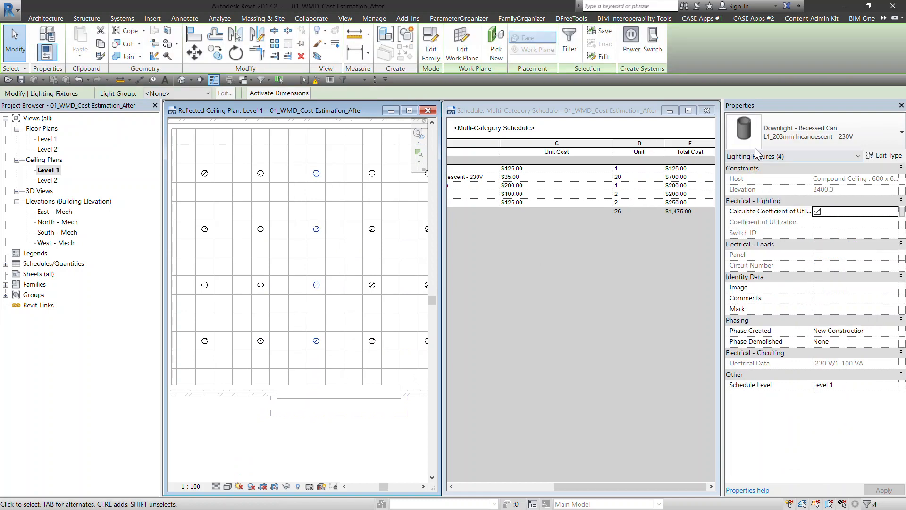
{"action": "left_click", "coordinate": [792, 136]}
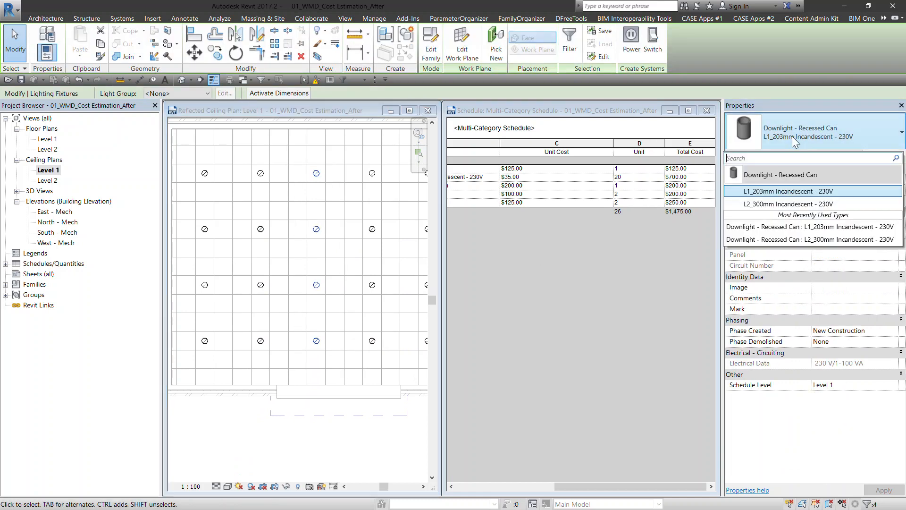
{"action": "left_click", "coordinate": [786, 205]}
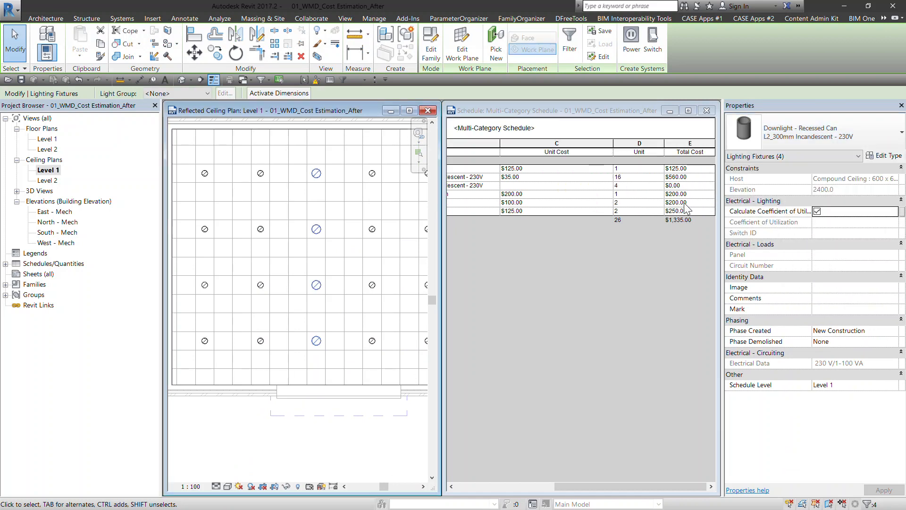
{"action": "left_click", "coordinate": [336, 176]}
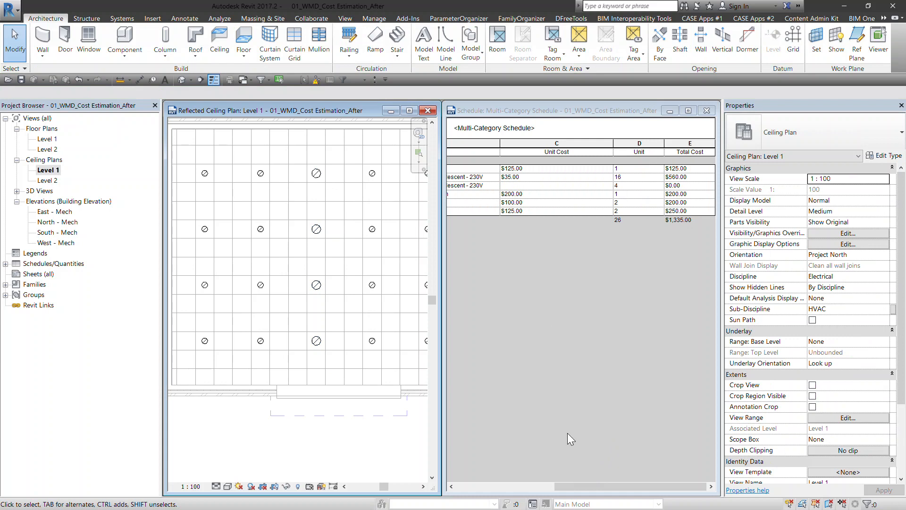
Set the unit cost of the L2_300mm Incandescent - 230V downlight to $40.00 in the schedule, and check its total cost
{"action": "left_click_drag", "start_coordinate": [579, 485], "coordinate": [479, 481]}
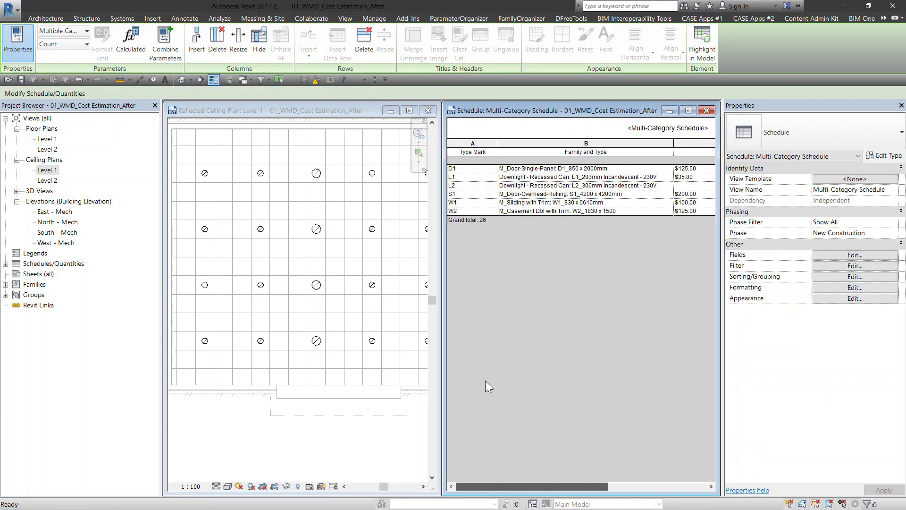
{"action": "left_click_drag", "start_coordinate": [463, 187], "coordinate": [687, 189]}
{"action": "left_click_drag", "start_coordinate": [526, 486], "coordinate": [595, 487]}
{"action": "left_click", "coordinate": [571, 187]}
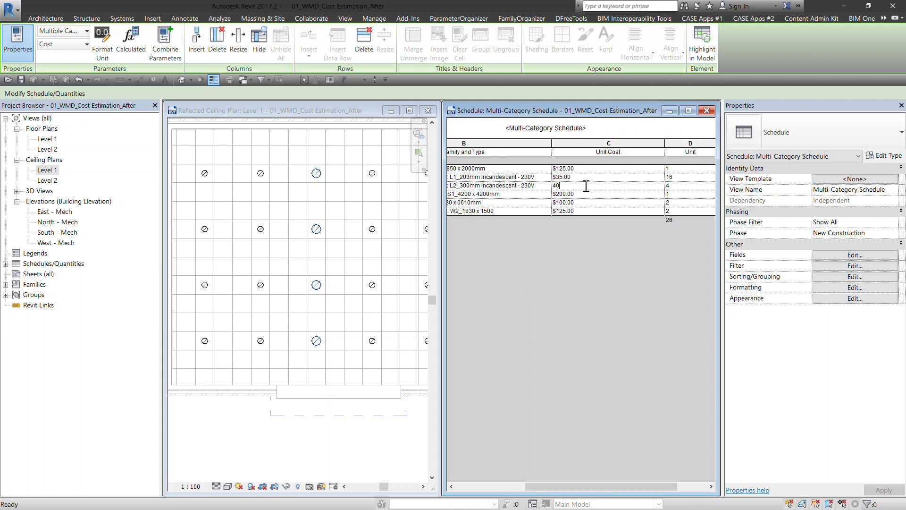
{"action": "key", "text": "Return"}
{"action": "left_click", "coordinate": [474, 279]}
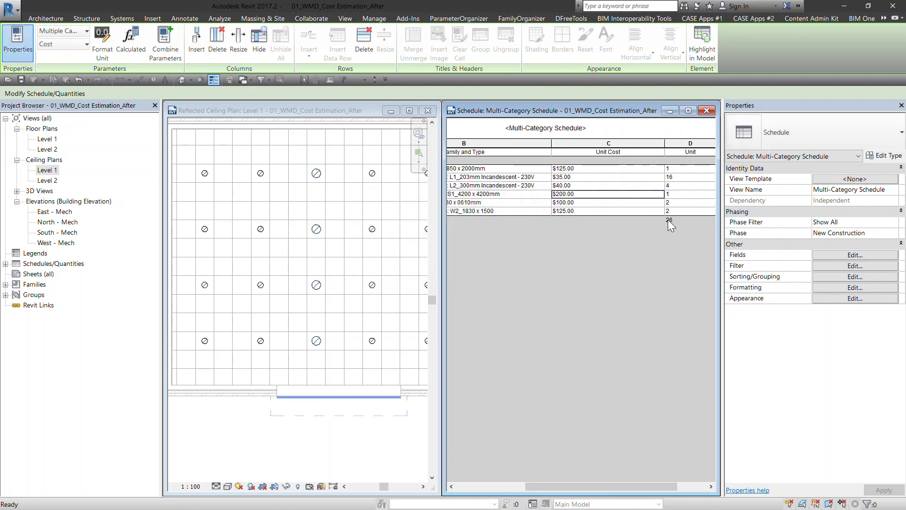
{"action": "left_click_drag", "start_coordinate": [549, 487], "coordinate": [598, 488]}
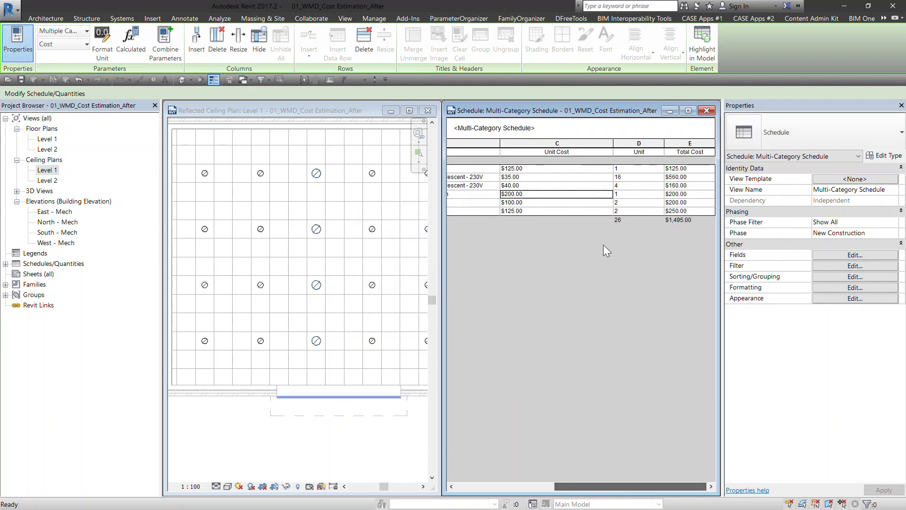
{"action": "left_click_drag", "start_coordinate": [551, 185], "coordinate": [708, 187]}
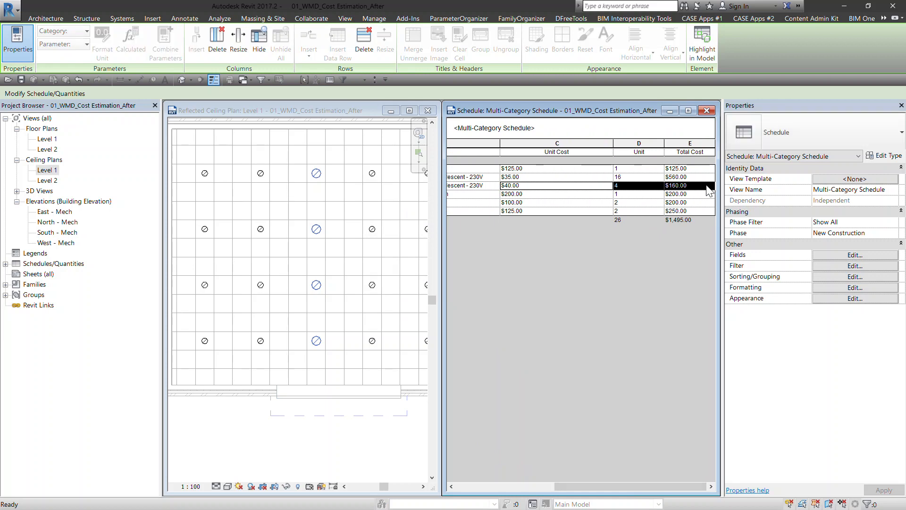
{"action": "left_click", "coordinate": [704, 187]}
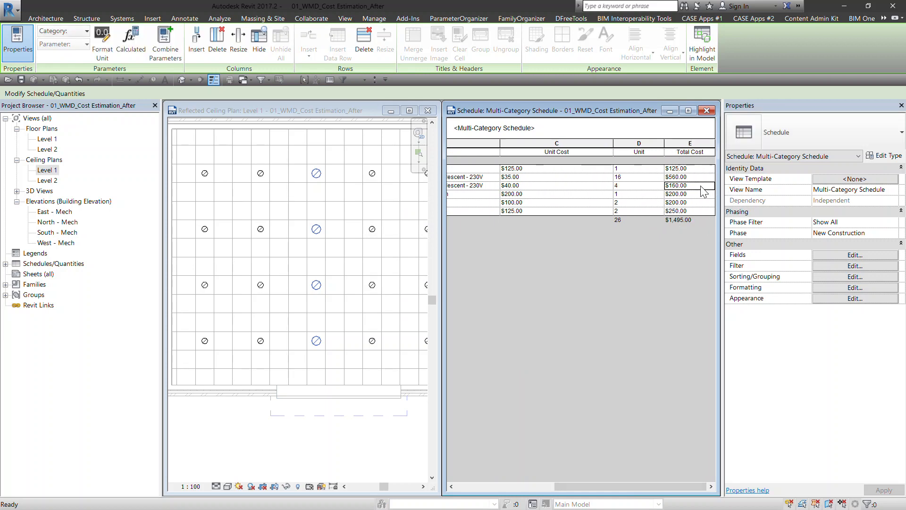
Change the four downlights in the column just left of the middle one to the L2_300mm Incandescent - 230V type
{"action": "left_click", "coordinate": [282, 194]}
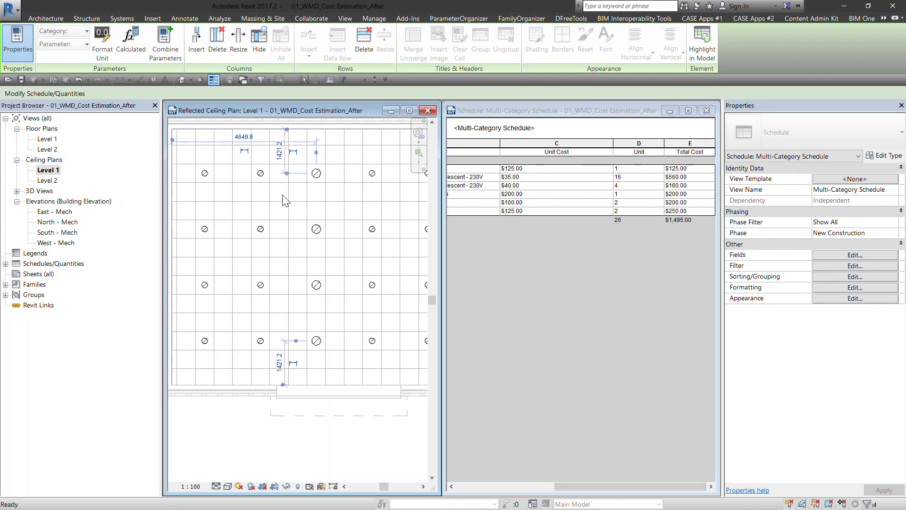
{"action": "left_click", "coordinate": [249, 158]}
{"action": "left_click_drag", "start_coordinate": [239, 156], "coordinate": [294, 373]}
{"action": "left_click", "coordinate": [798, 117]}
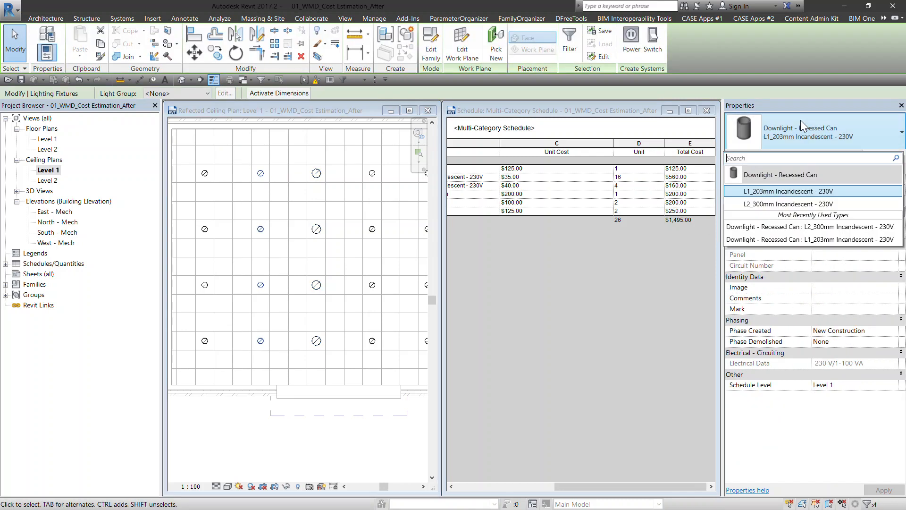
{"action": "left_click", "coordinate": [786, 203]}
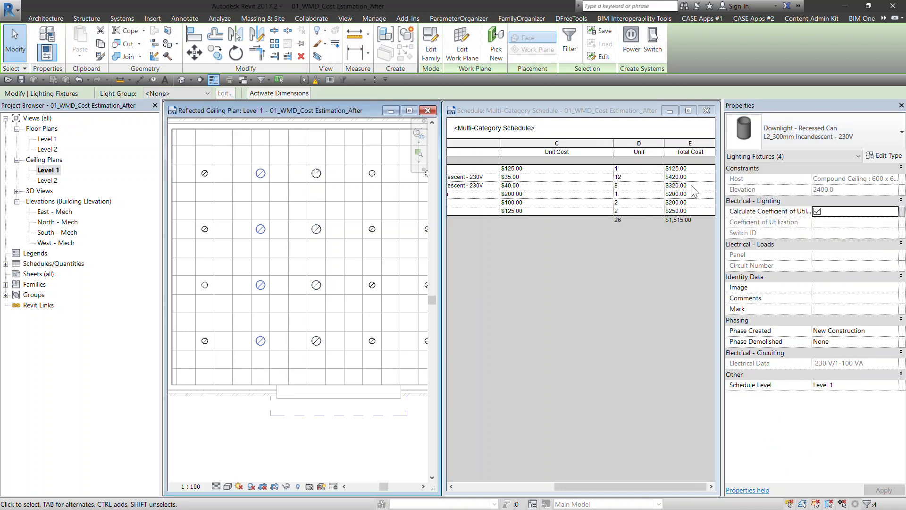
{"action": "key", "text": "Escape"}
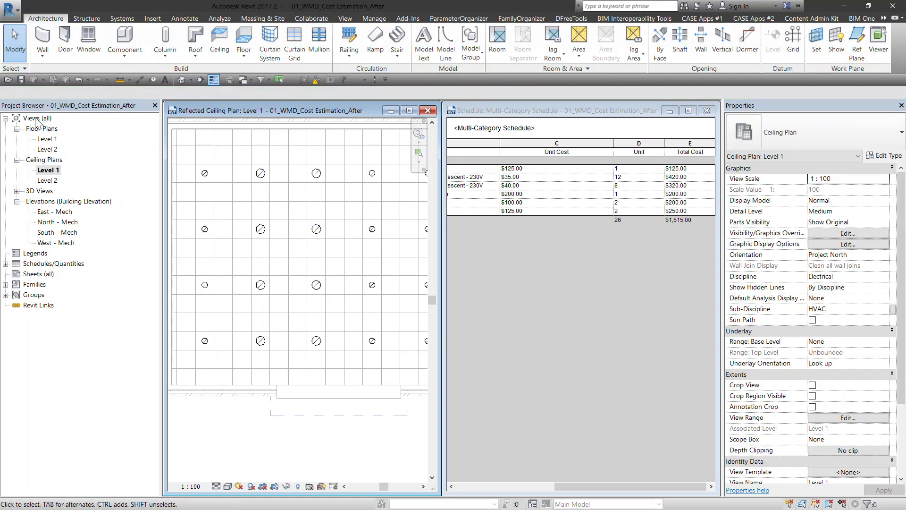
Open the Level 1 floor plan and bring the whole building outline into view
{"action": "double_click", "coordinate": [47, 139]}
{"action": "scroll", "coordinate": [389, 233], "scroll_direction": "down", "scroll_amount": 6}
{"action": "middle_click_drag", "start_coordinate": [330, 293], "coordinate": [398, 283]}
{"action": "scroll", "coordinate": [483, 251], "scroll_direction": "up", "scroll_amount": 3}
{"action": "middle_click_drag", "start_coordinate": [486, 256], "coordinate": [476, 271]}
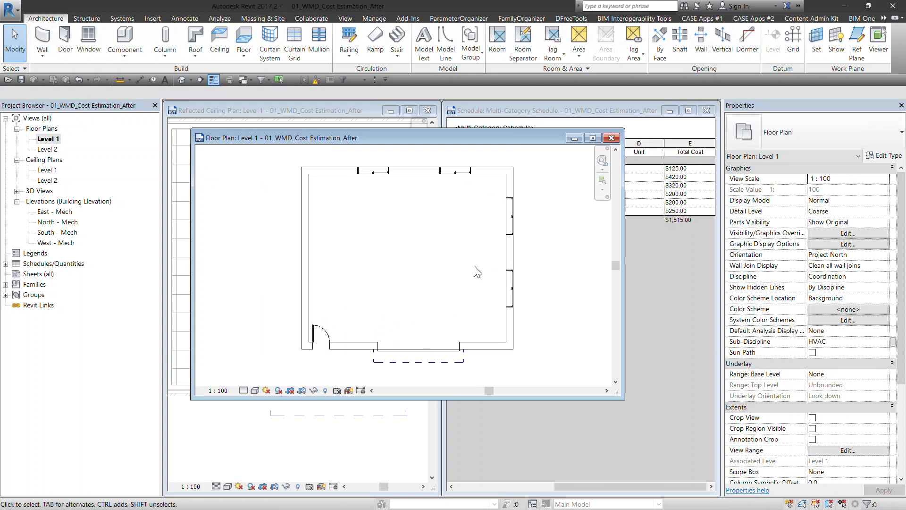